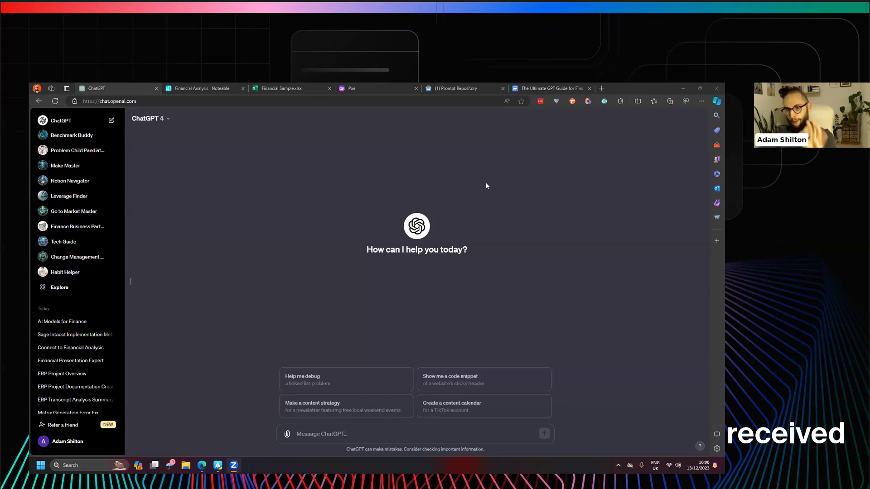
Show the Copilot chat sidebar in the browser and close it again.
left_click(715, 102)
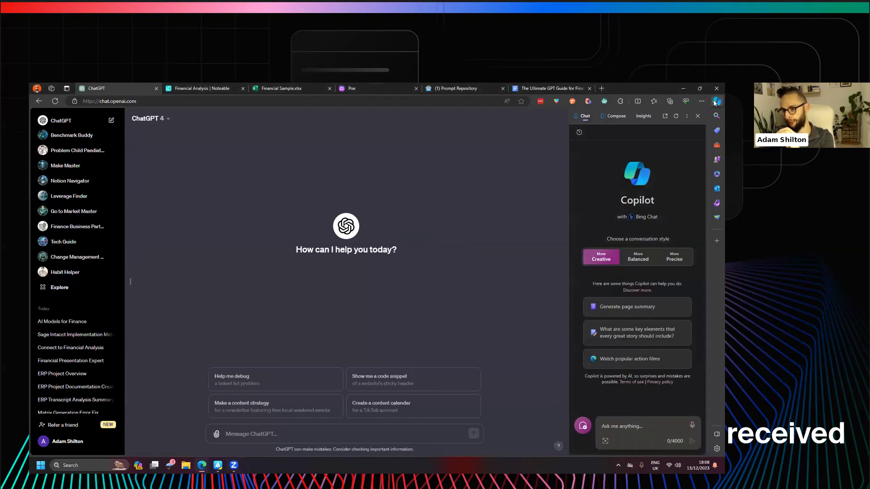
left_click(715, 101)
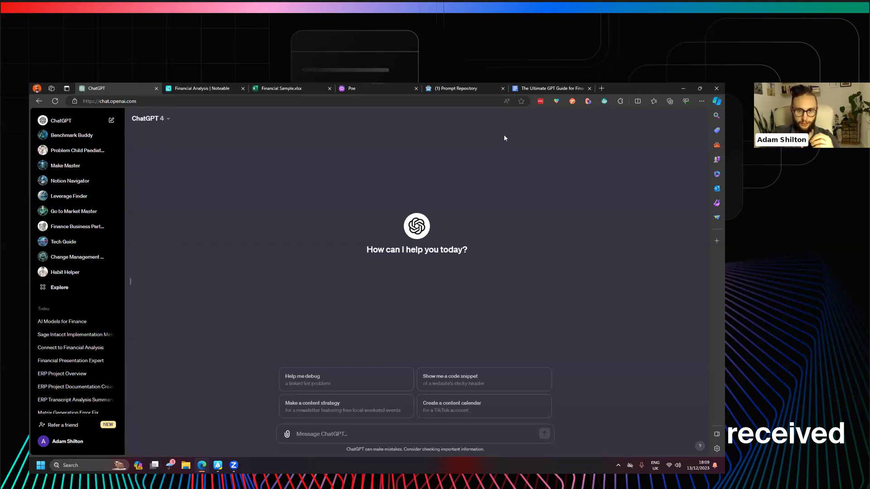
Switch the model to GPT-3.5 and send the prompt "Help me generate a budget matrix for my business".
left_click(158, 119)
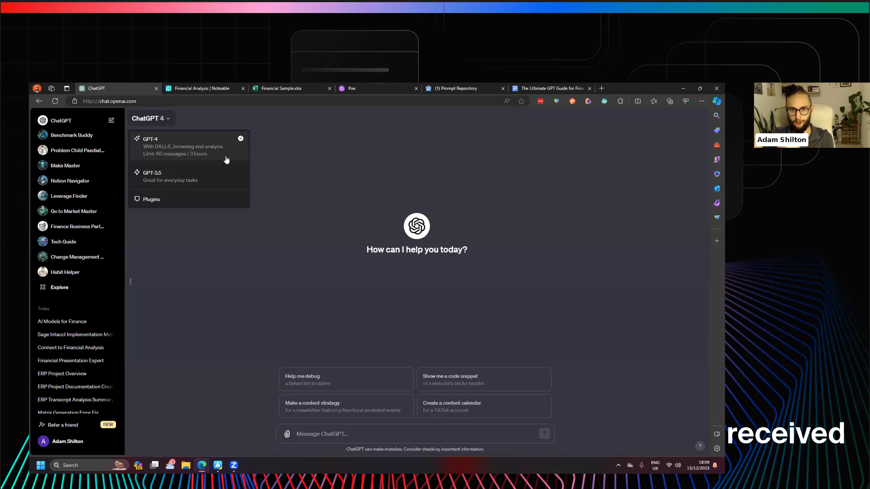
left_click(167, 175)
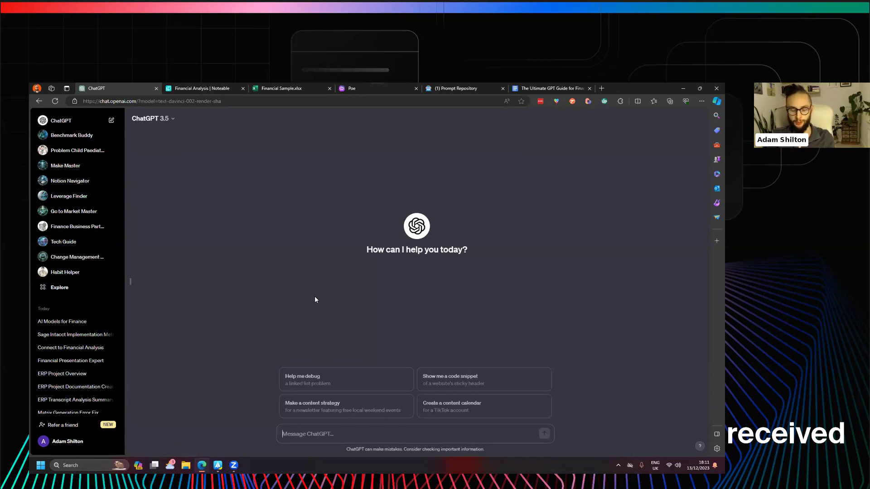
type("Help me")
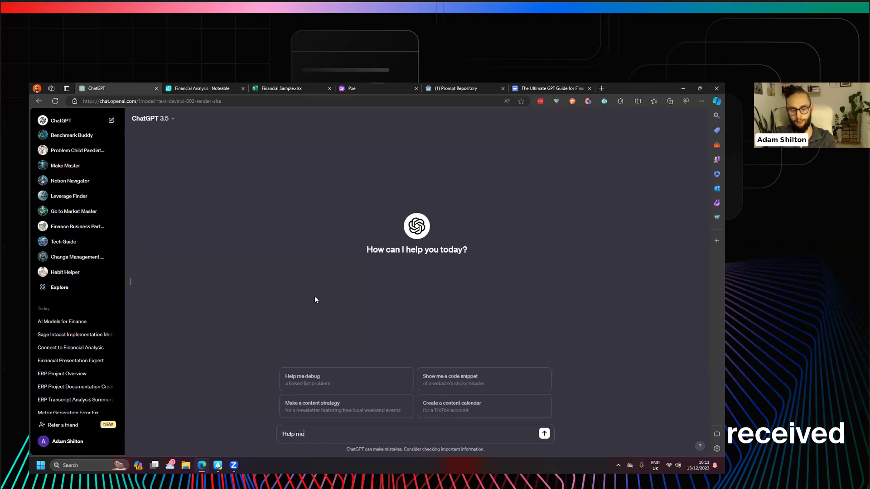
type(" generate a budget")
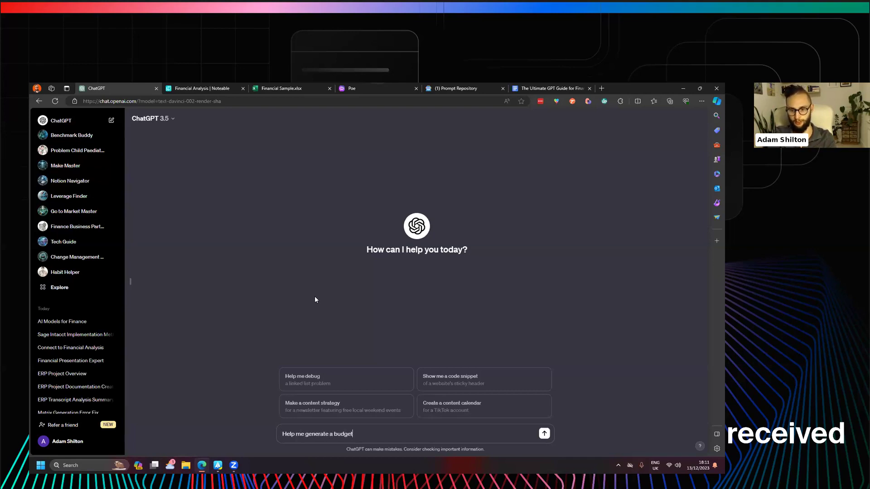
type(" matrix for my business")
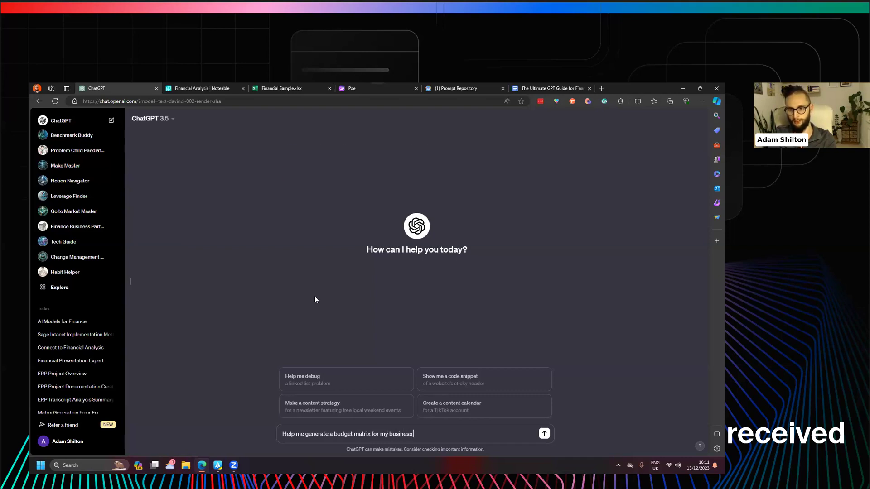
key("Return")
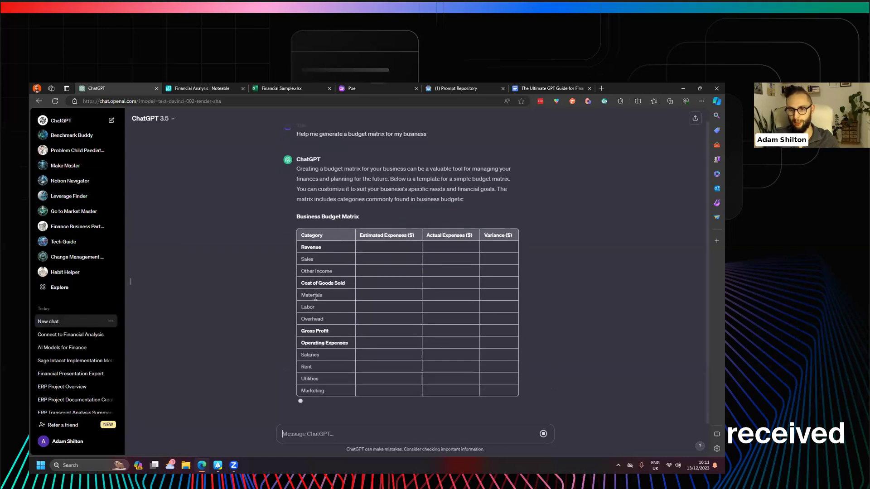
Read through the generated business budget matrix and its usage instructions.
scroll(398, 261, "up", 5)
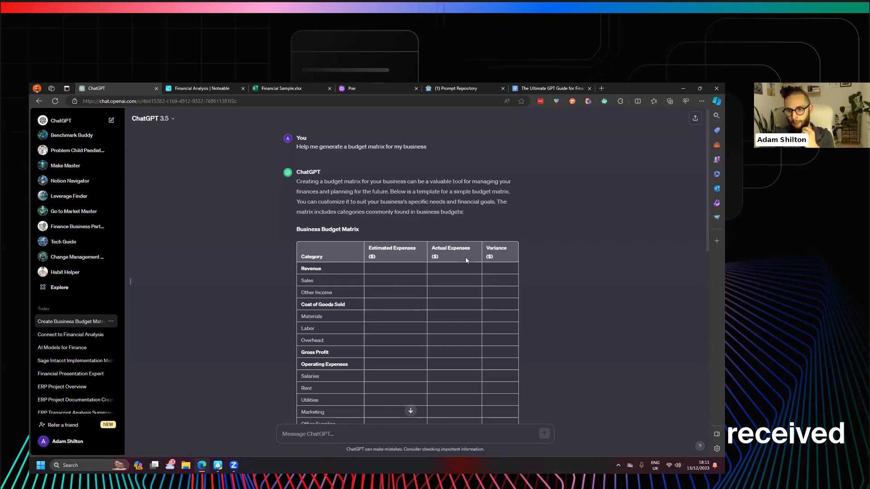
scroll(465, 257, "down", 5)
scroll(466, 257, "down", 3)
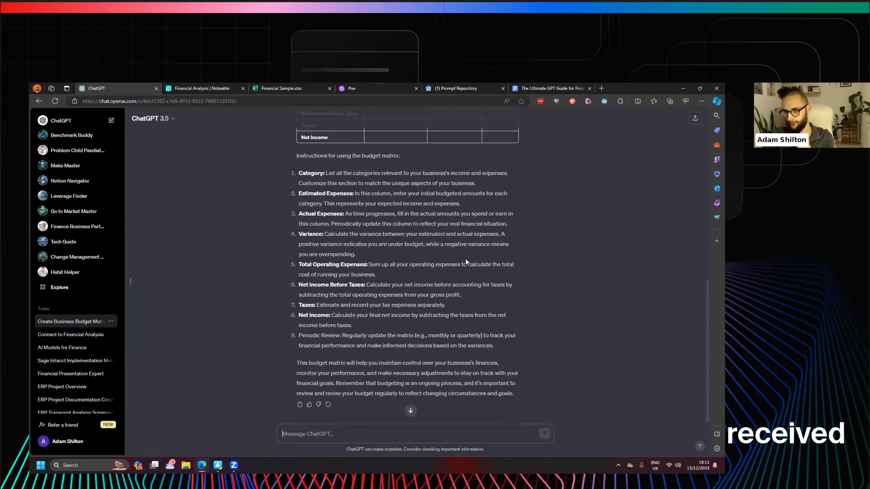
scroll(466, 261, "up", 15)
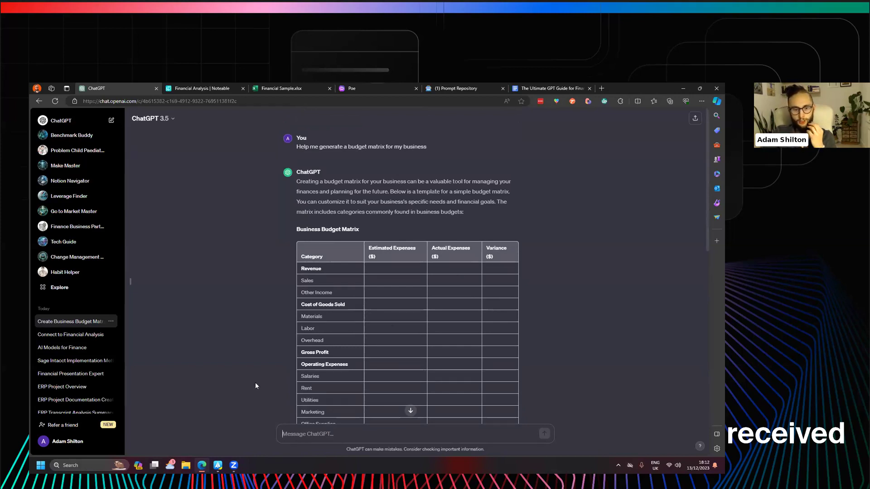
Copy the "What needs to be known" bullets from Notion's Finance Custom Instruction page into ChatGPT's custom instructions field about the user.
left_click(93, 442)
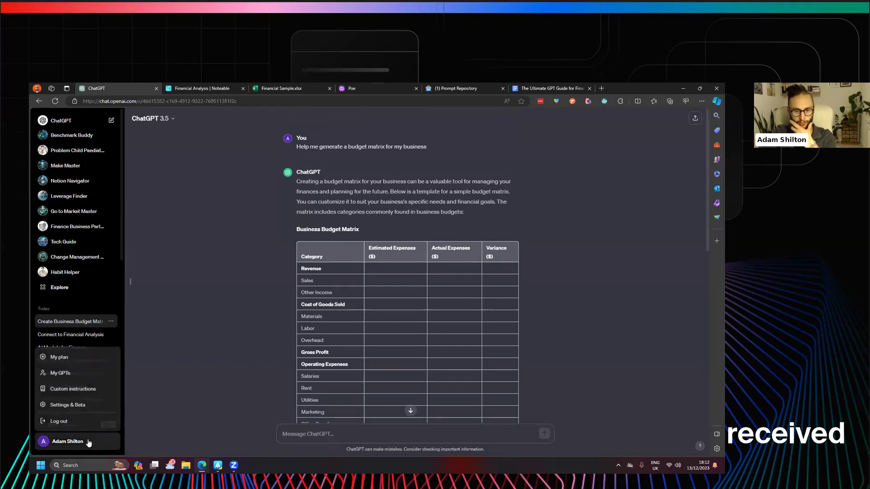
left_click(89, 390)
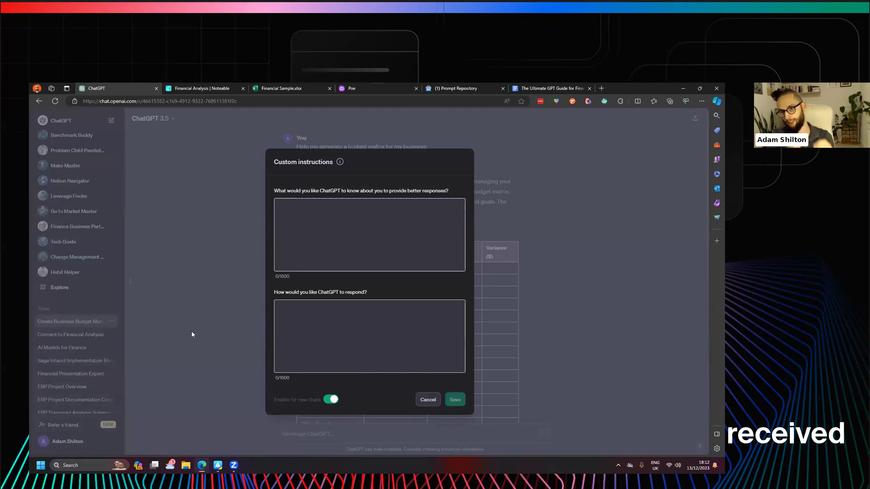
left_click(474, 87)
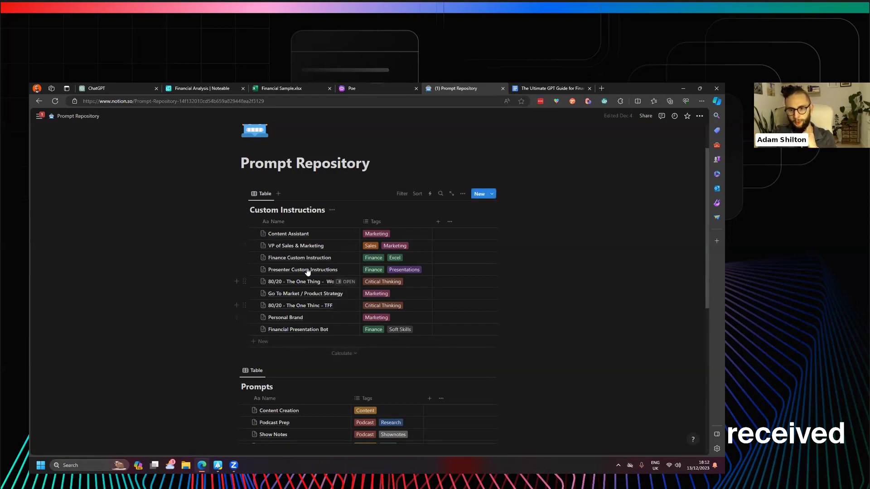
left_click(348, 257)
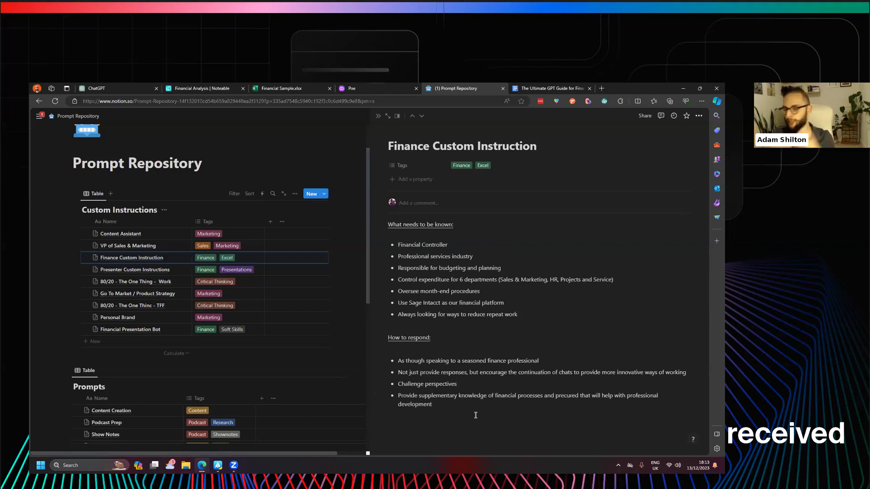
left_click(445, 403)
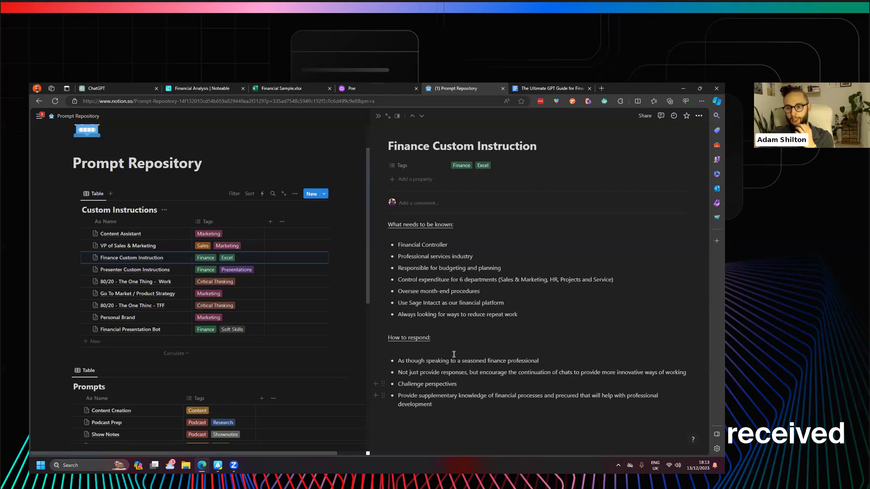
left_click_drag(536, 315, 397, 245)
left_click(110, 86)
left_click(325, 219)
type("- Financial Controller - Professional services industry - Responsible for budgeting and planning - Control expenditure for 6 departments (Sales & Marketing, HR, Projects and Service) - Oversee month-end procedures - Use Sage Intacct as our financial platform - Always looking for ways to reduce repeat work")
Copy the "How to respond" bullets from the Notion page into the custom instructions' response field and save them.
left_click(362, 334)
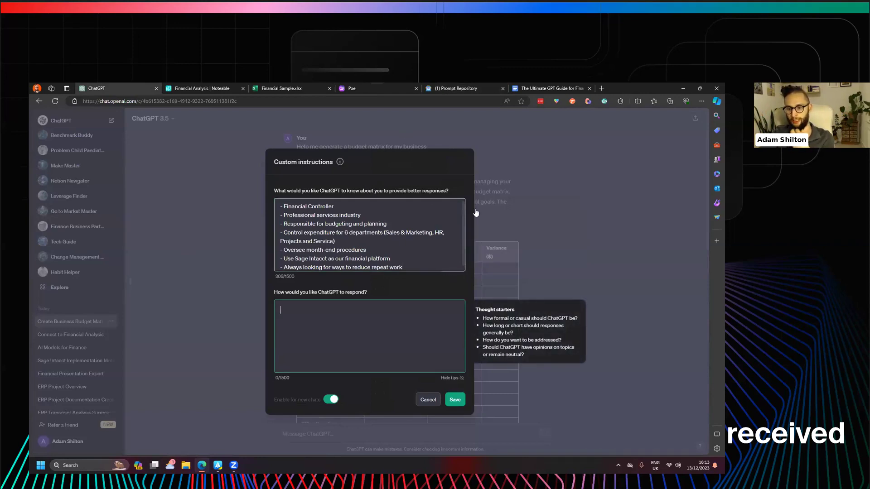
left_click(453, 89)
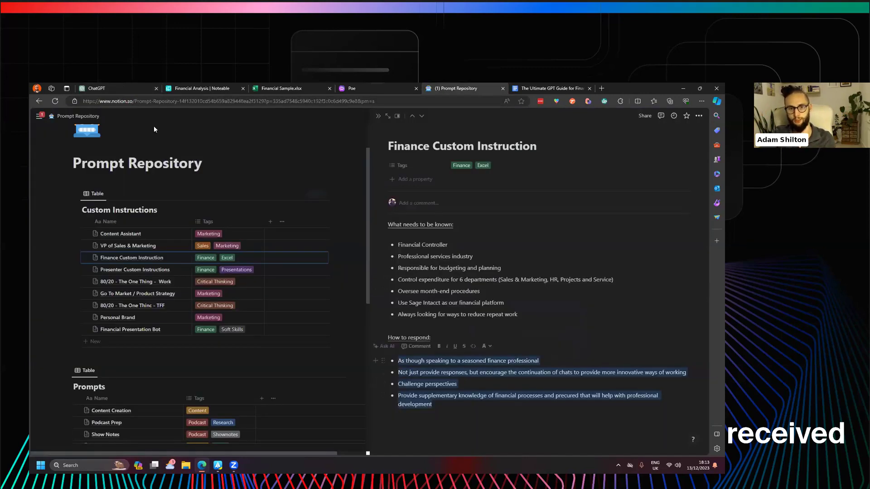
left_click(103, 88)
type("- As though speaking to a seasoned finance professional - Not just provide responses, but encourage the continuation of chats to provide more innovative ways of working - Challenge perspectives - Provide supplementary knowledge of financial processes and precured that will help with professional development")
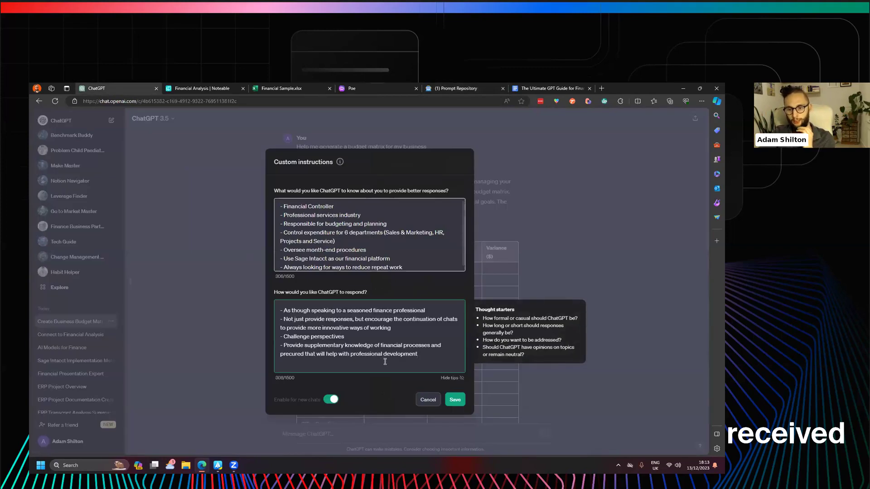
left_click(455, 399)
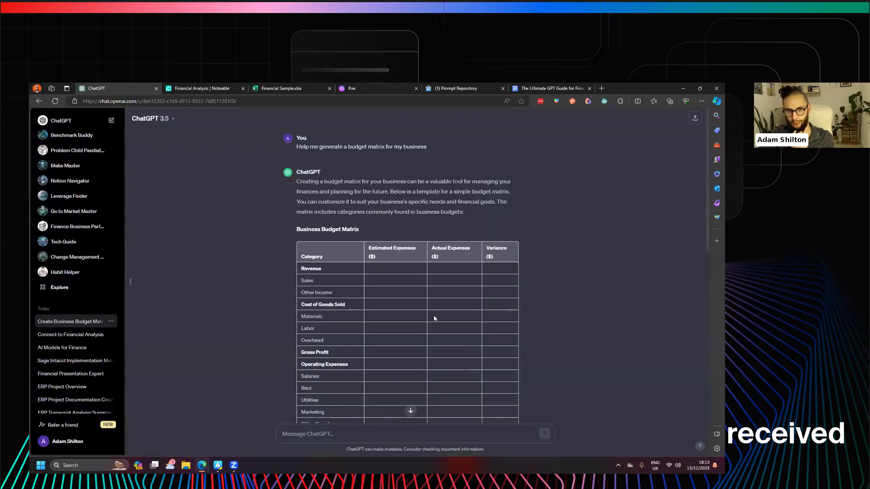
Reuse the earlier prompt "Help me generate a budget matrix for my business" in a new chat and review the reply.
left_click(77, 121)
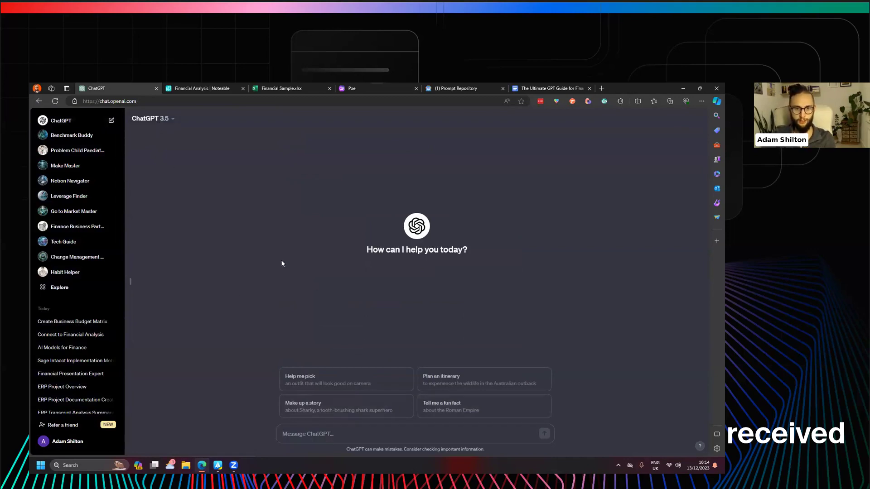
left_click(82, 321)
scroll(407, 226, "up", 15)
left_click_drag(430, 151, 295, 149)
key("ctrl+c")
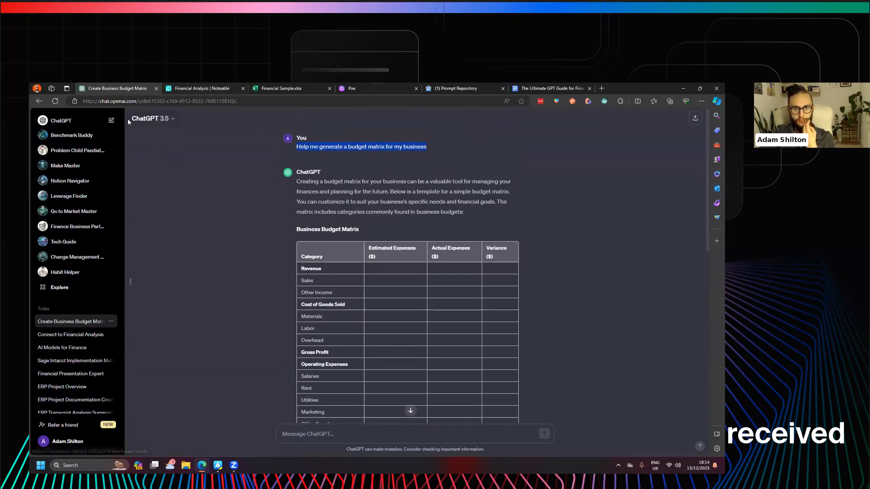
left_click(111, 120)
key("ctrl+v")
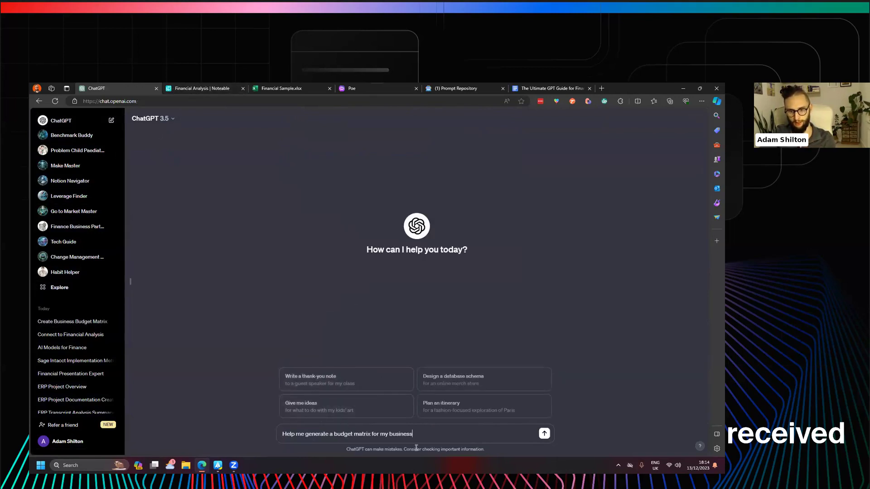
left_click(544, 433)
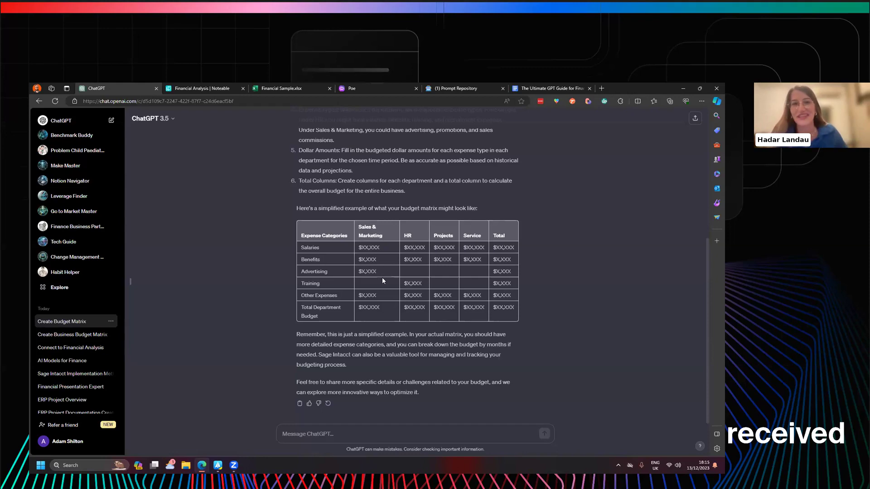
scroll(382, 280, "up", 5)
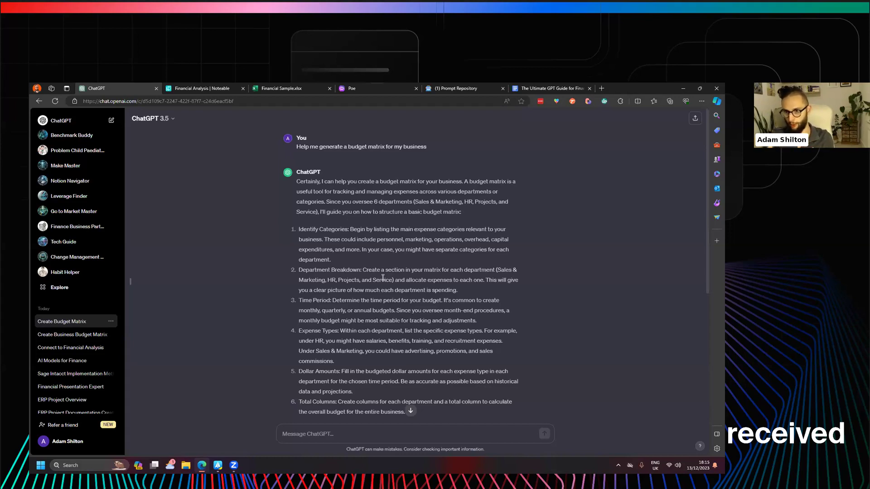
Copy the Cheat Sheet Prompt about Excel logical function formulas from The Ultimate GPT Guide for Finance in Google Docs.
left_click(555, 89)
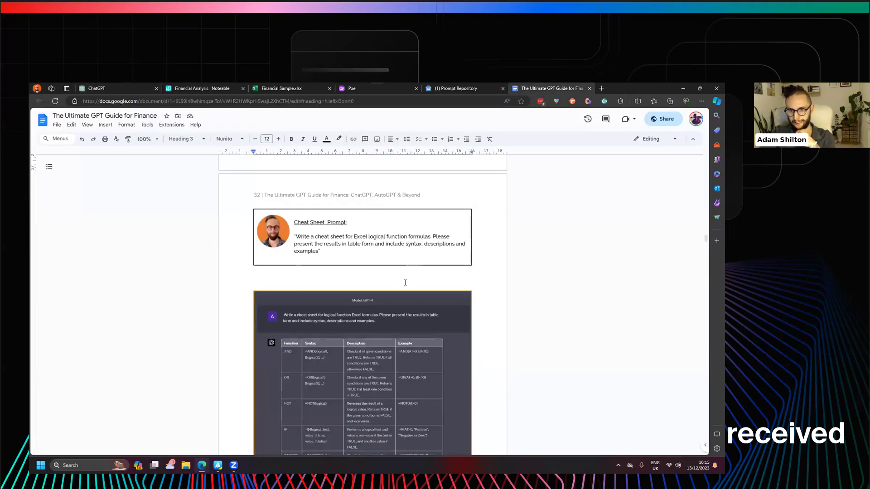
scroll(405, 283, "up", 2)
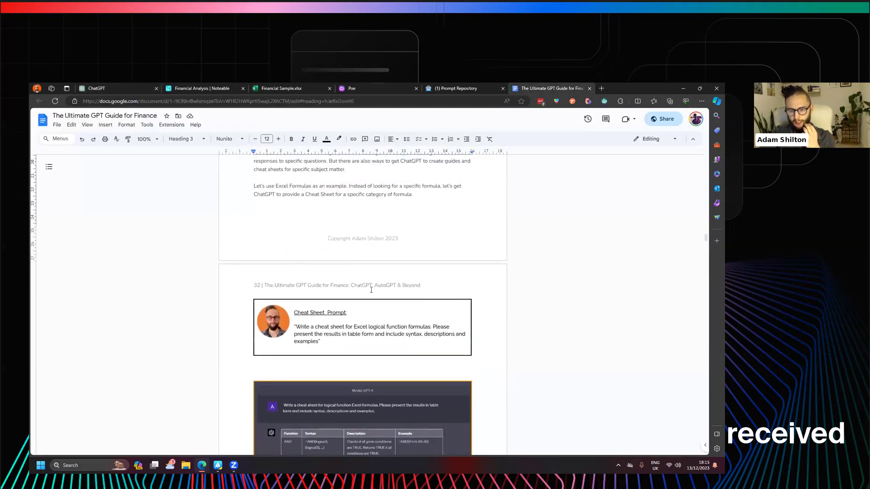
scroll(317, 290, "down", 1)
left_click(313, 295)
left_click_drag(319, 296, 297, 281)
key("ctrl+c")
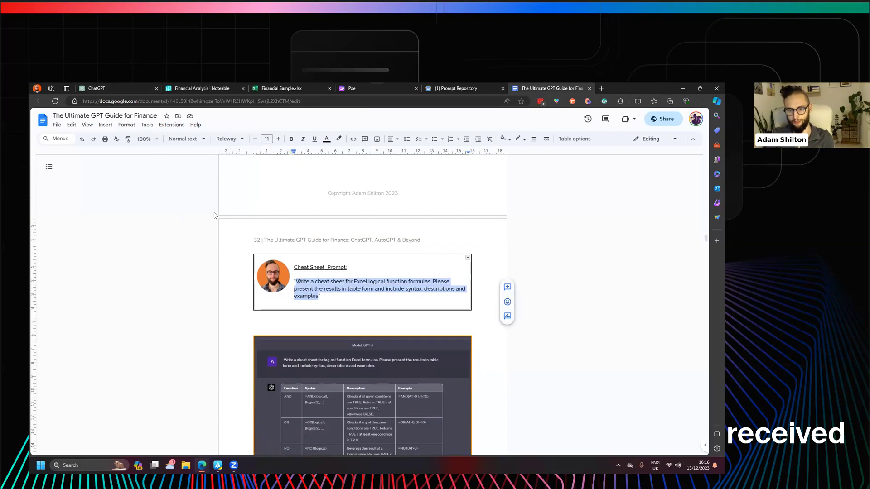
Return to ChatGPT, clear both custom instructions fields and save the empty instructions.
left_click(128, 90)
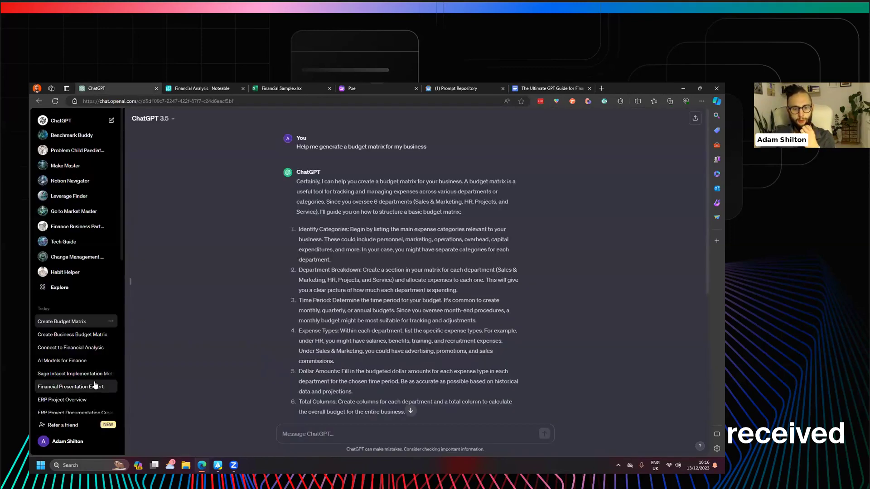
left_click(93, 442)
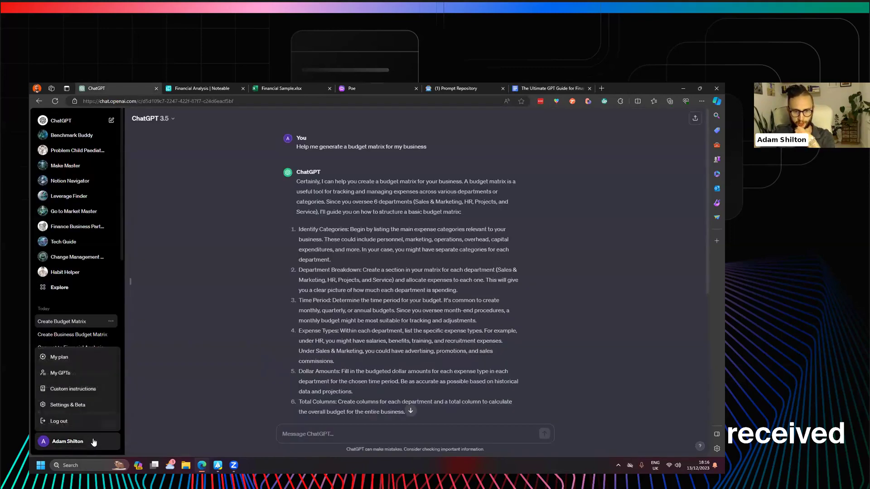
left_click(88, 388)
key("ctrl+a")
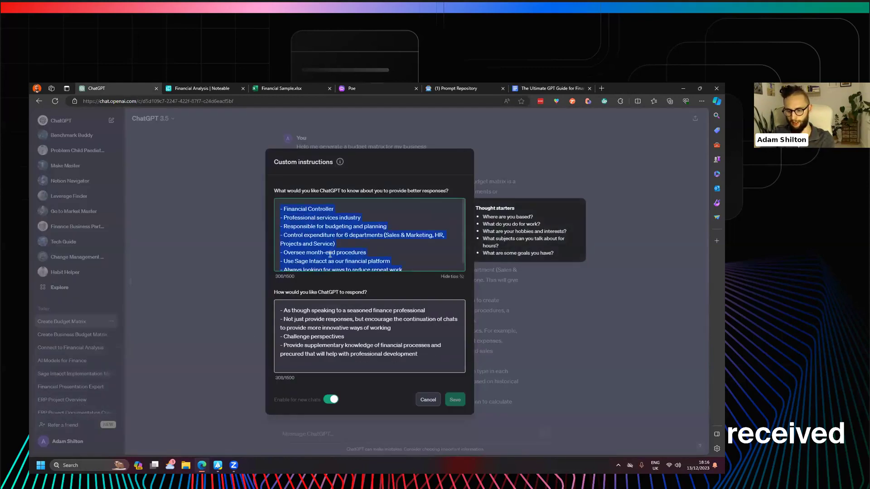
key("Delete")
left_click(351, 344)
key("ctrl+a")
key("Delete")
left_click(454, 399)
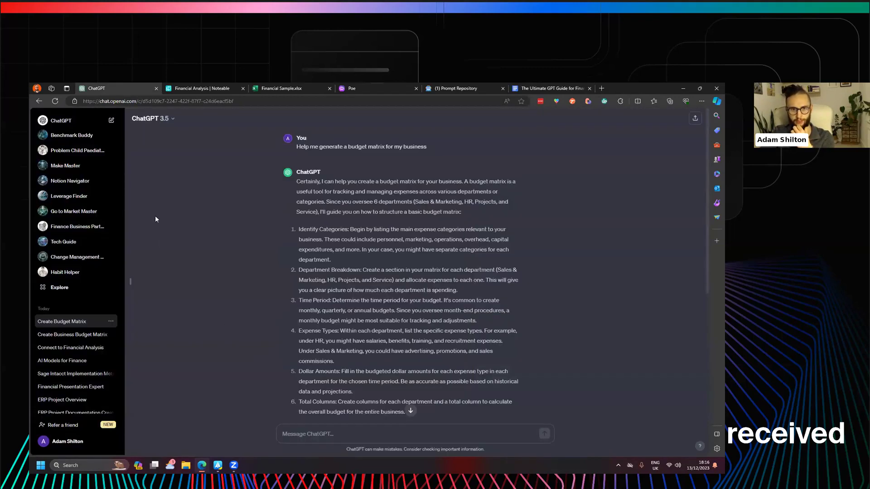
Send the copied prompt in a new chat to get an Excel logical function cheat sheet in table form.
left_click(89, 123)
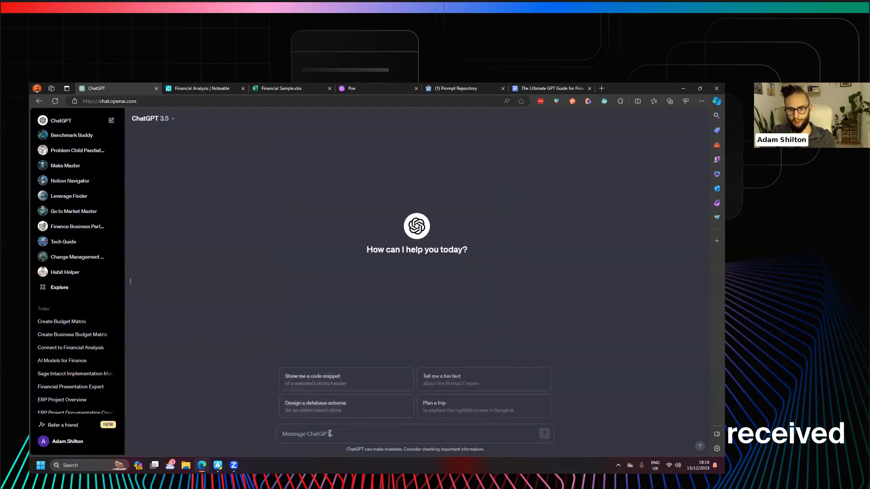
key("ctrl+v")
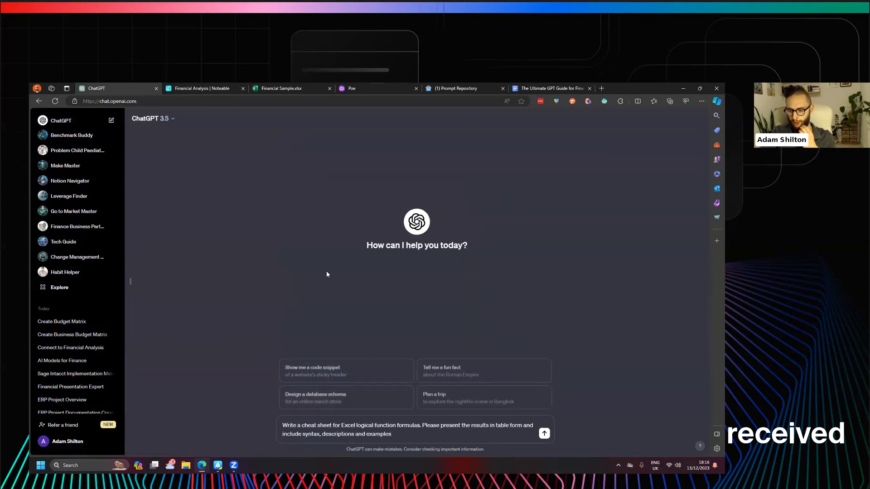
key("Return")
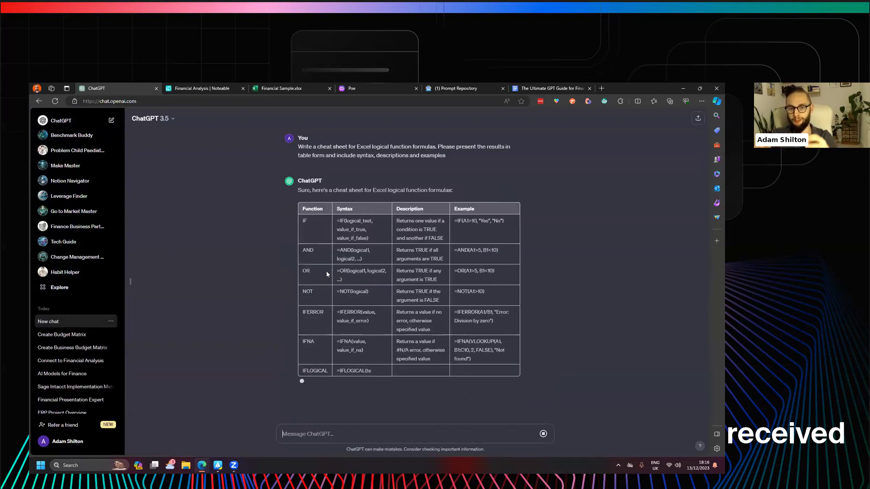
Compare the Excel logical function cheat sheet tables produced by GPT-3.5 and GPT-4.
scroll(500, 272, "up", 2)
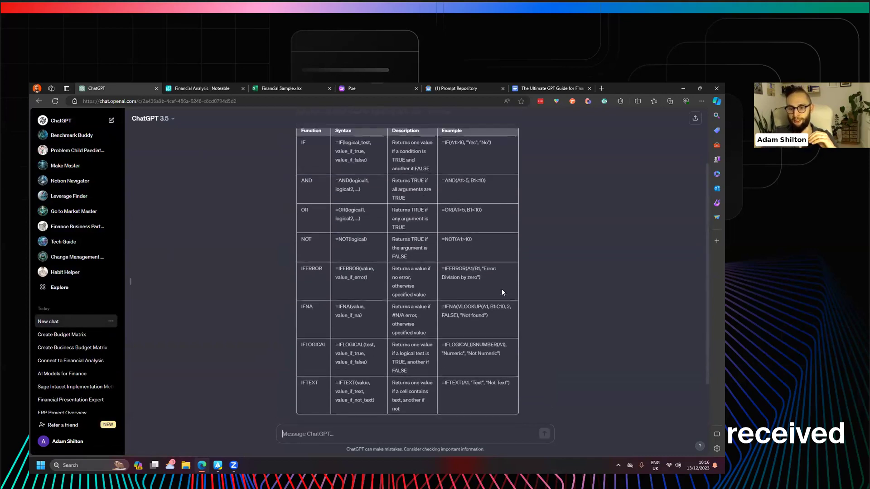
scroll(502, 289, "up", 1)
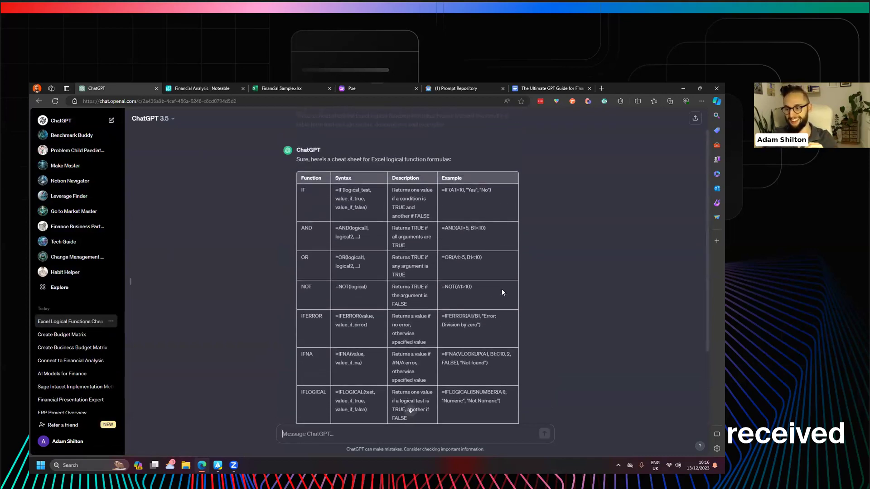
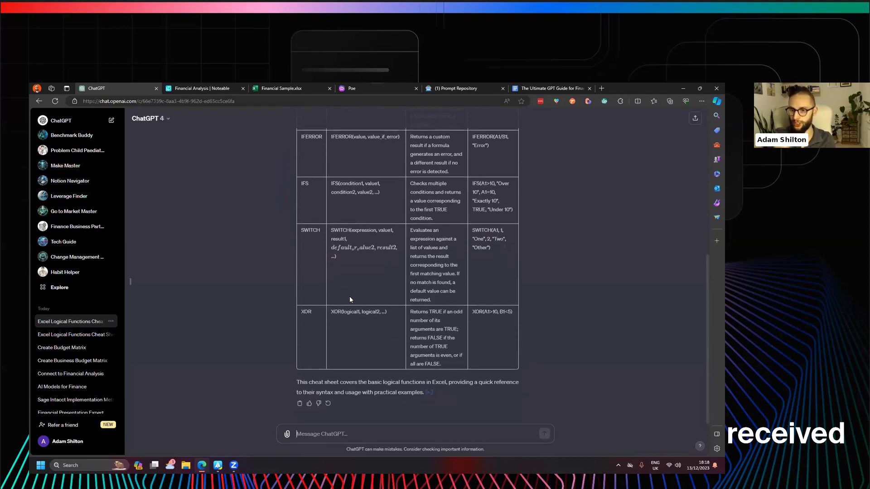
scroll(349, 295, "up", 6)
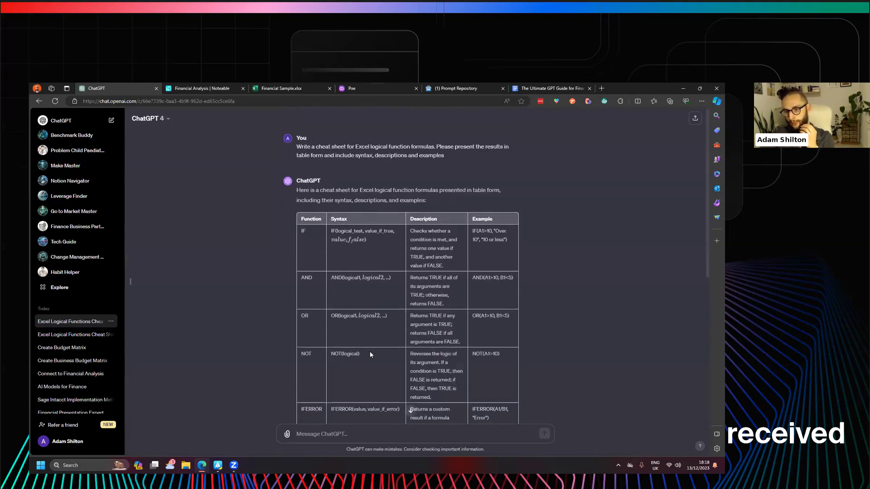
scroll(370, 354, "down", 5)
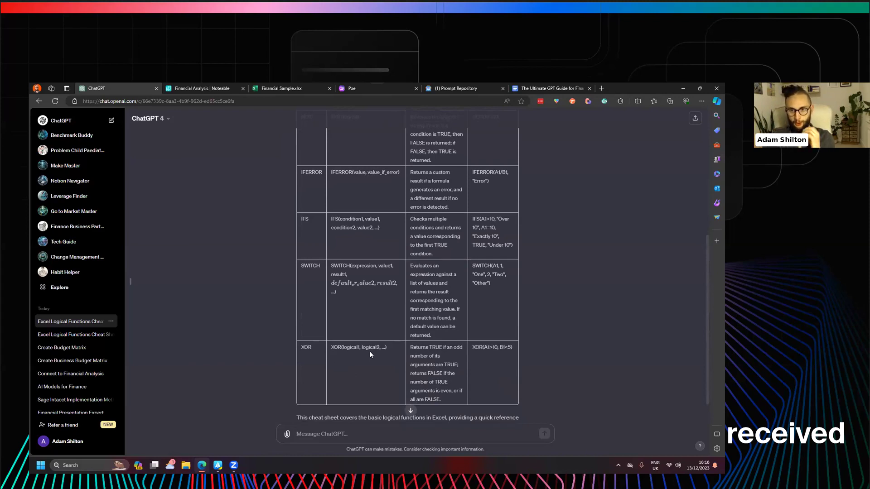
Start a new GPT-3.5 chat and go to the Scenario Planning section of The Ultimate GPT Guide for Finance in Google Docs.
left_click(159, 119)
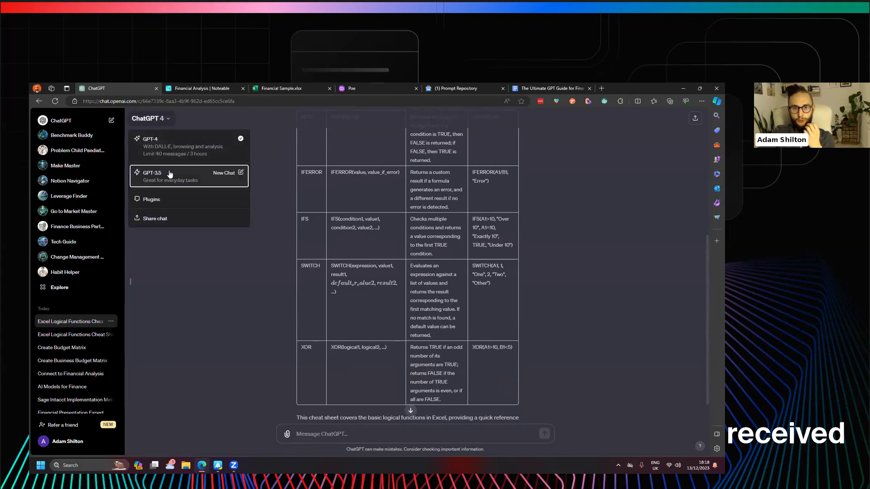
left_click(227, 173)
left_click(548, 88)
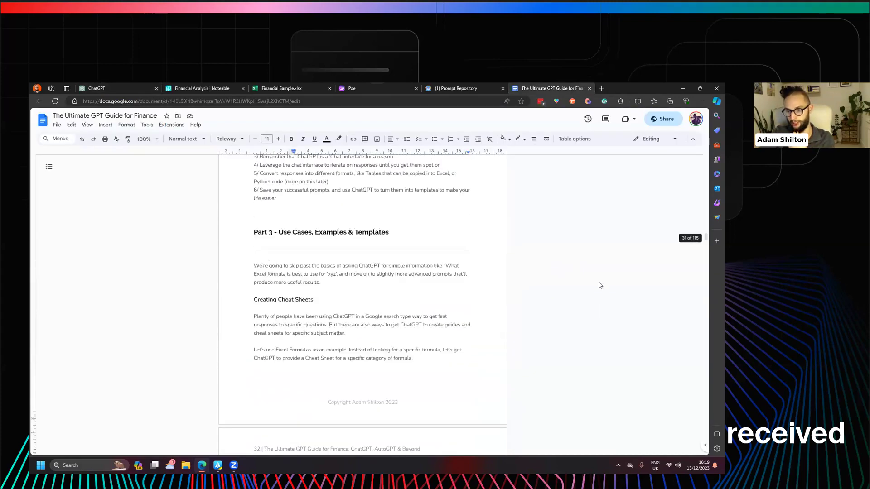
scroll(586, 285, "up", 15)
scroll(627, 196, "up", 15)
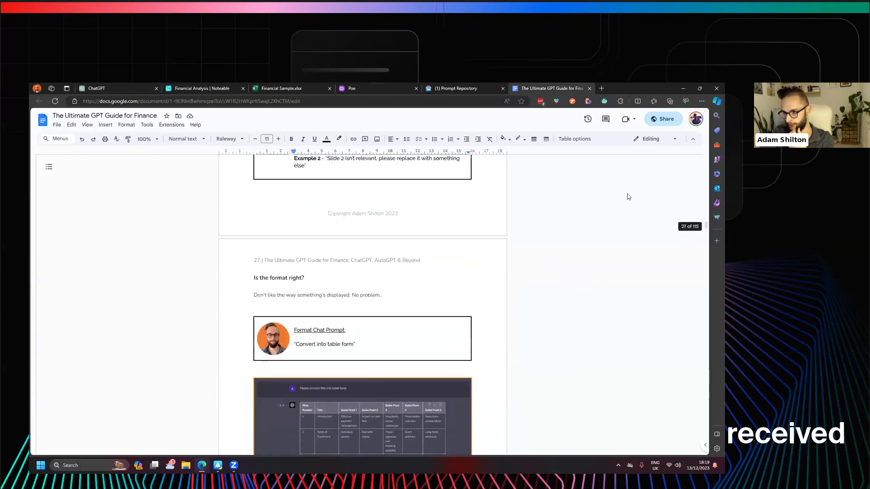
key("ctrl+Home")
scroll(402, 259, "down", 10)
scroll(403, 259, "down", 4)
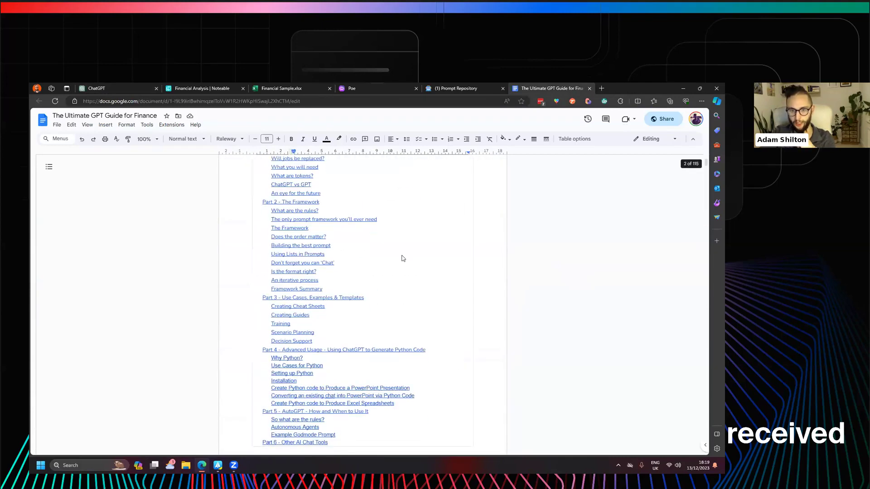
scroll(305, 299, "down", 1)
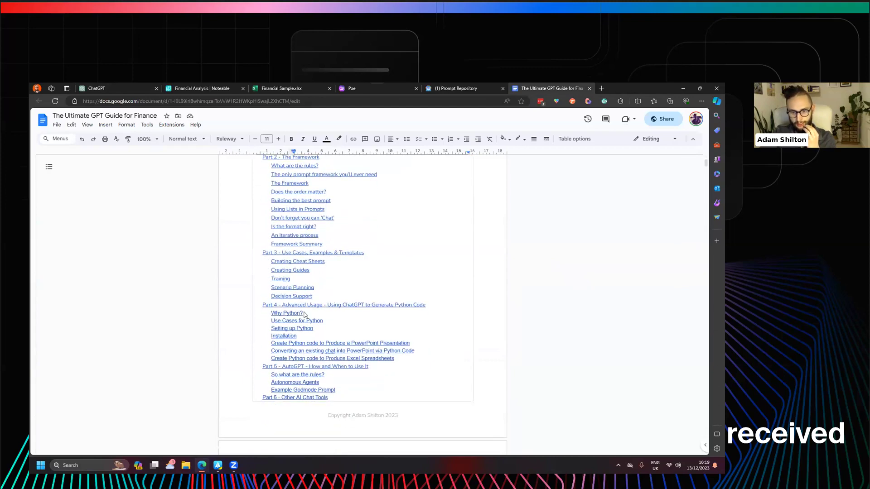
left_click(293, 288)
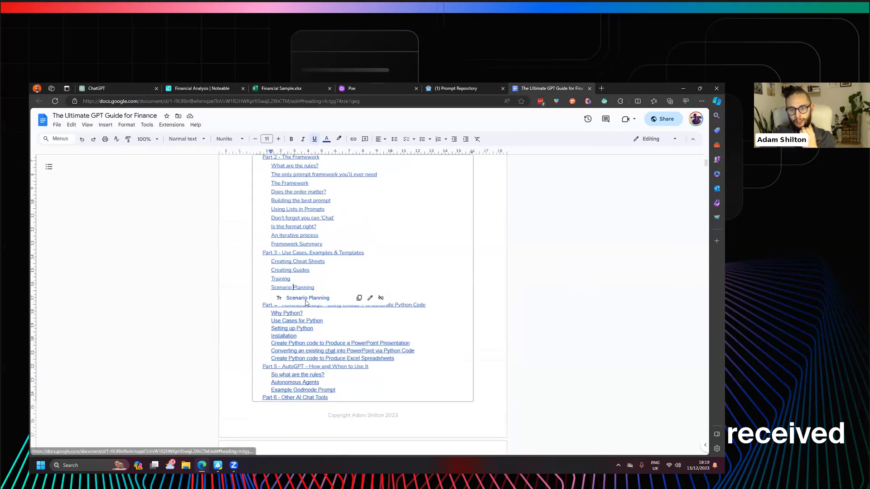
left_click(313, 297)
Copy the full Scenario Planning Example prompt, from "Act as the CFO of a leading technology company" through the KPIs item.
scroll(333, 318, "down", 15)
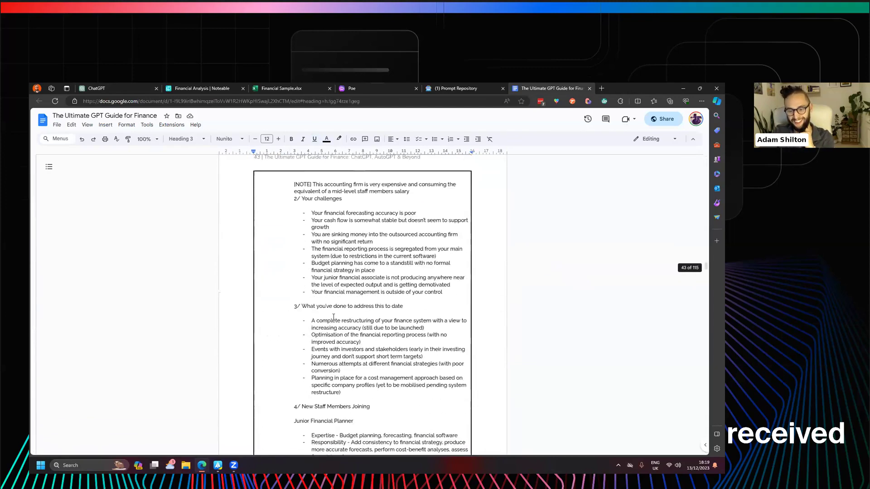
scroll(333, 317, "down", 2)
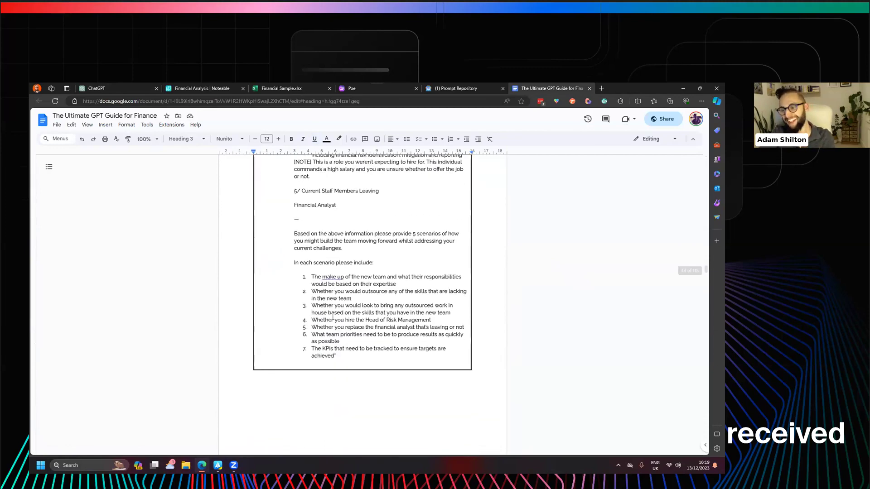
scroll(333, 316, "up", 15)
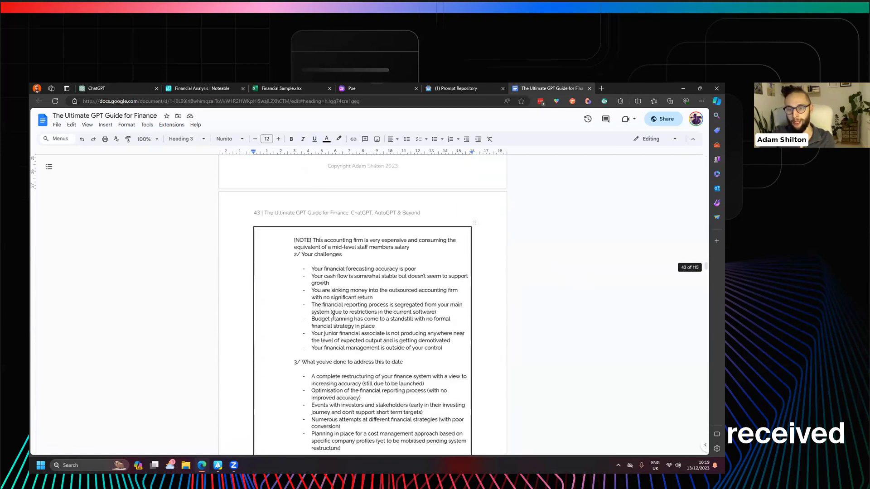
scroll(337, 323, "up", 4)
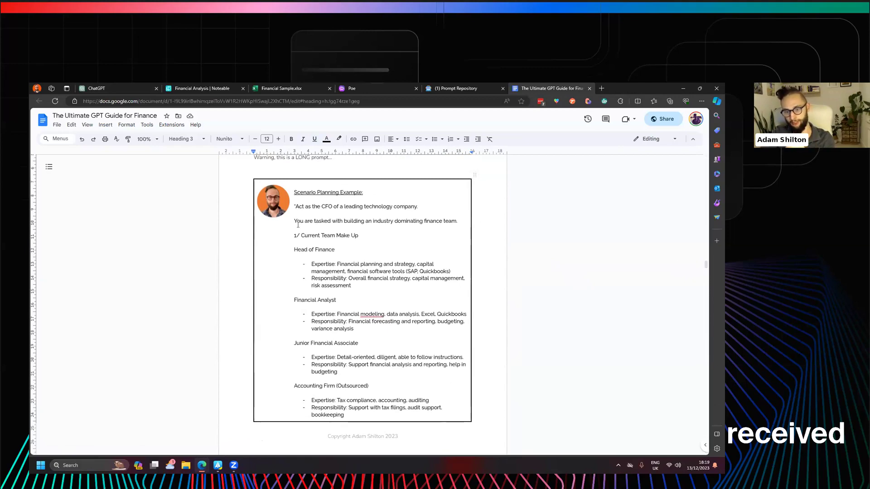
left_click_drag(295, 207, 336, 369)
scroll(351, 258, "down", 1)
scroll(352, 260, "down", 5)
scroll(355, 265, "down", 7)
scroll(354, 266, "down", 5)
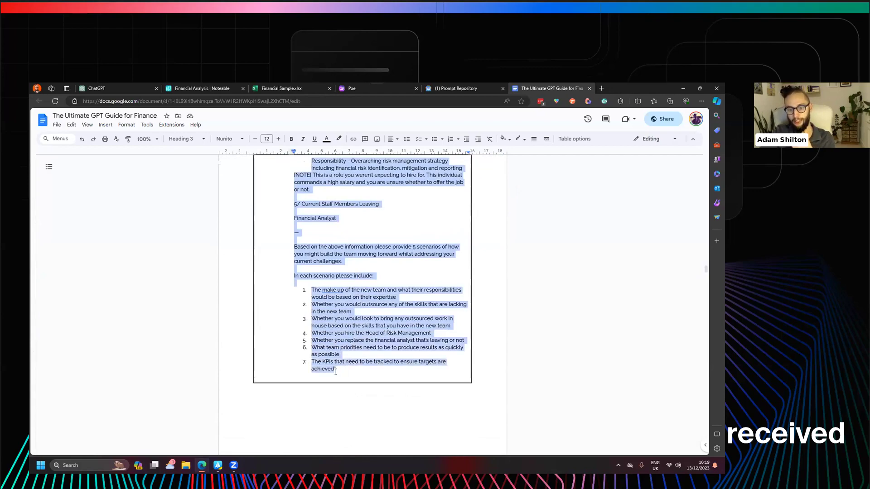
scroll(383, 309, "up", 3)
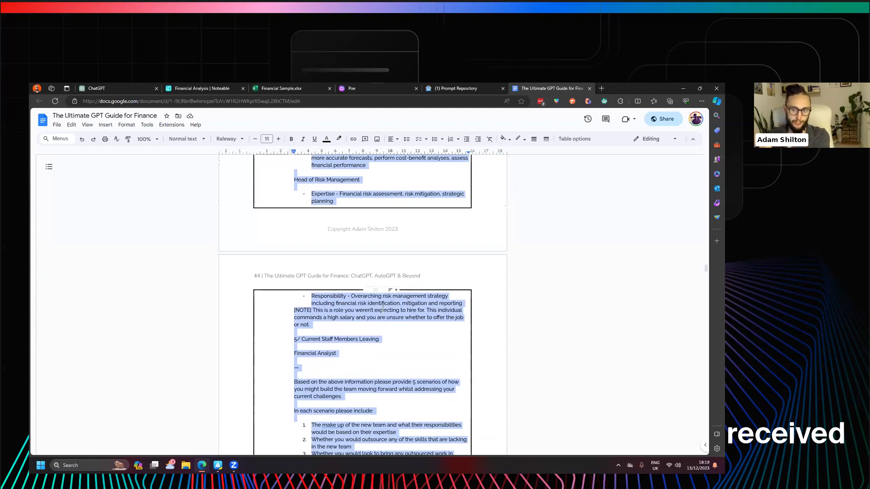
Return to ChatGPT and send the copied scenario planning prompt in the new GPT-3.5 chat.
left_click(116, 87)
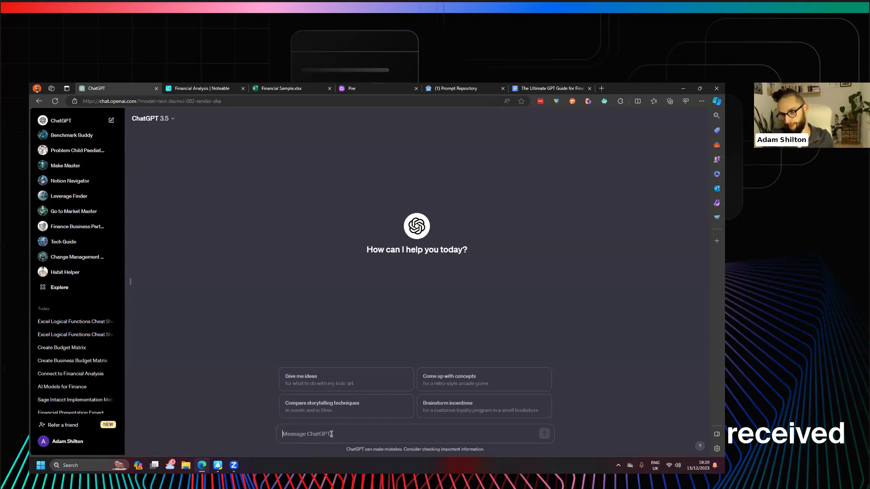
key("ctrl+v")
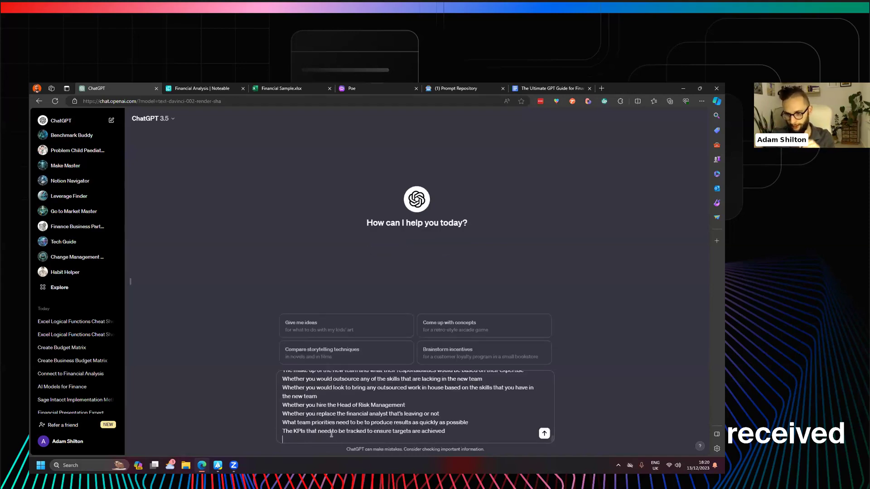
key("Return")
Review the team makeup, outsourcing, team priorities and KPIs across the finance team scenarios in the GPT-3.5 reply.
scroll(385, 308, "up", 3)
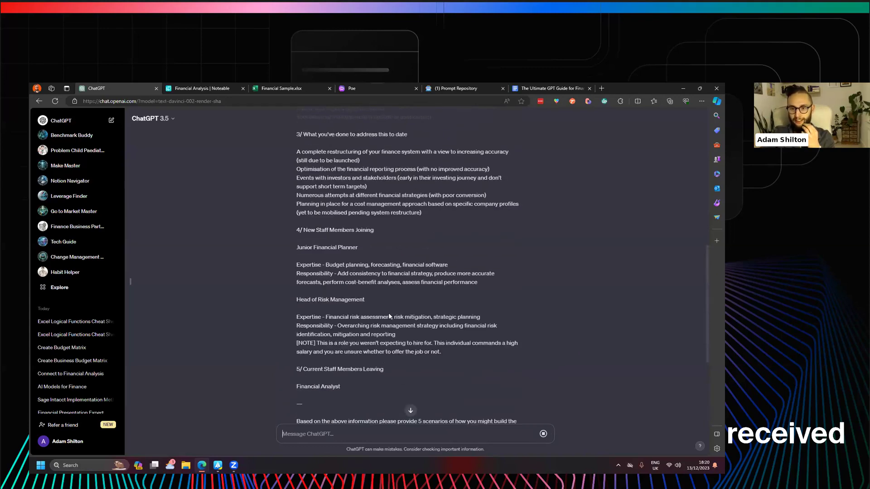
scroll(388, 312, "up", 5)
scroll(402, 332, "down", 10)
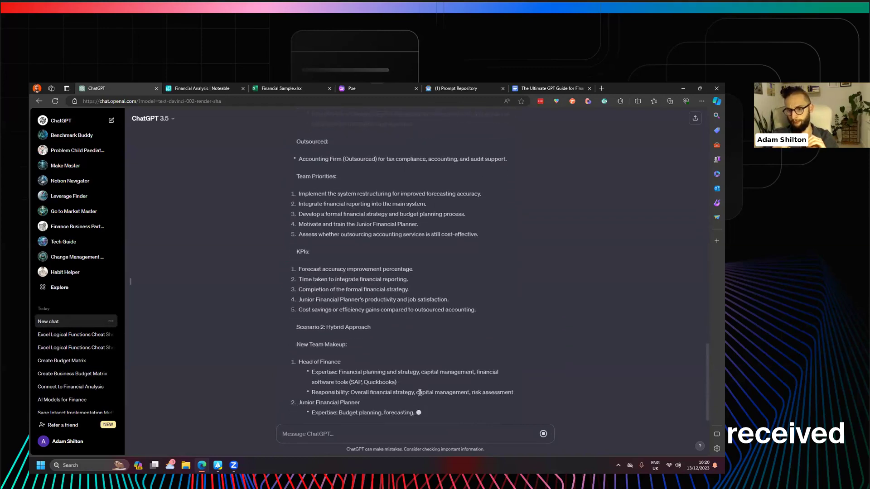
scroll(480, 303, "up", 5)
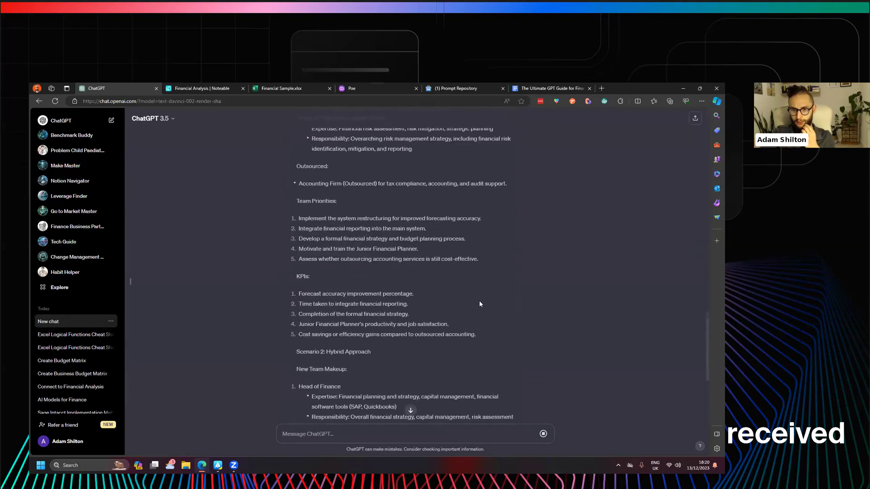
scroll(479, 303, "up", 5)
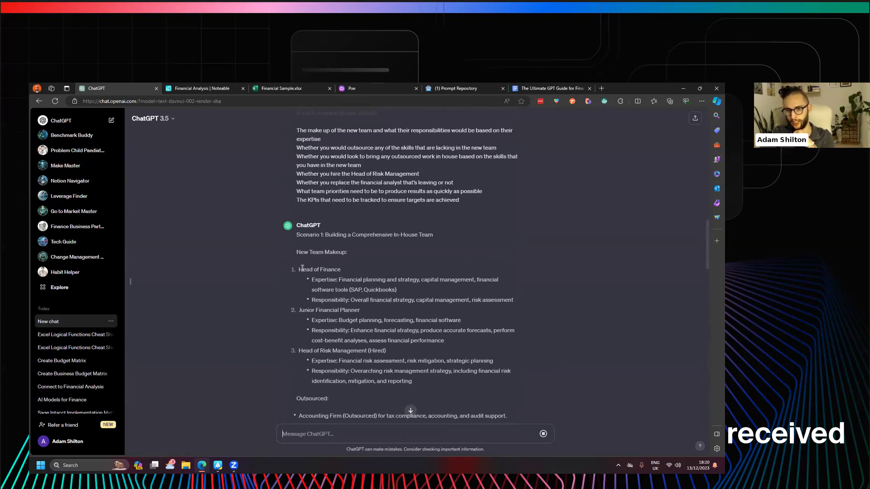
scroll(342, 251, "down", 1)
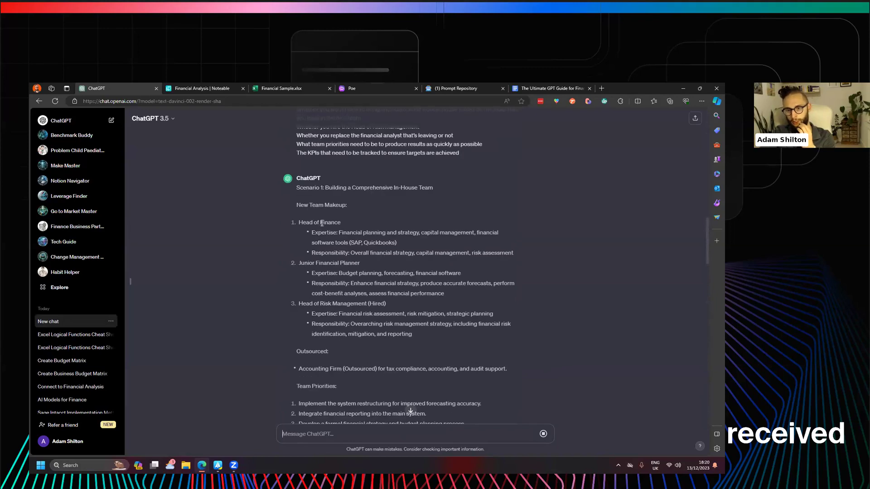
scroll(330, 245, "down", 1)
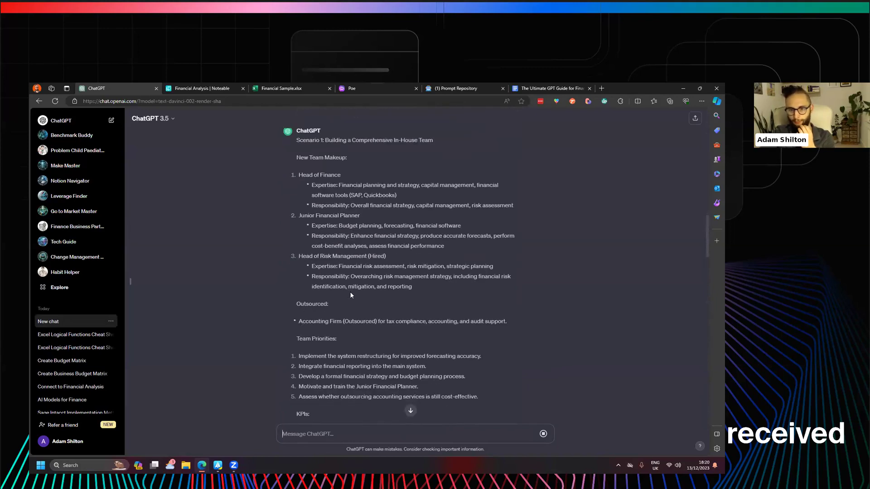
scroll(396, 281, "down", 2)
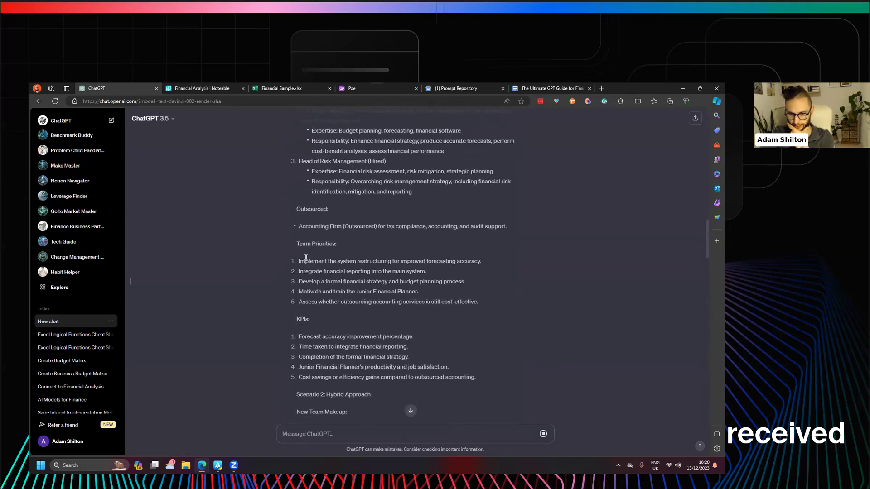
scroll(336, 346, "down", 1)
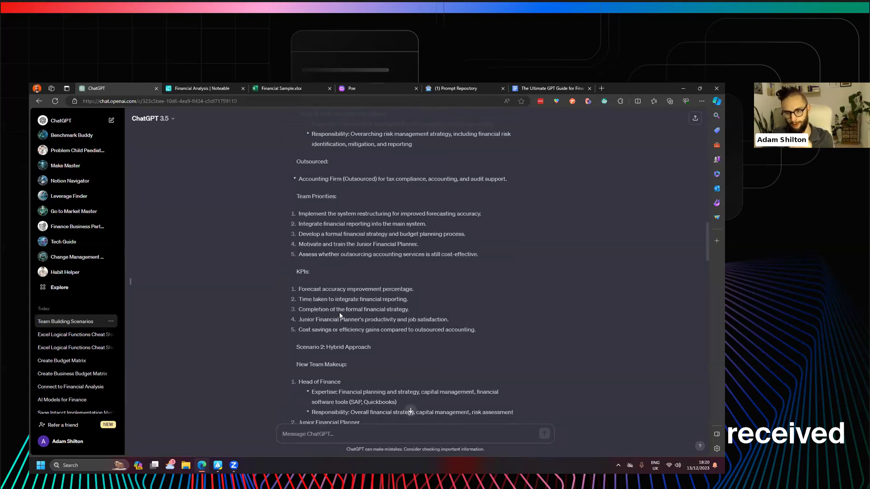
scroll(340, 312, "down", 15)
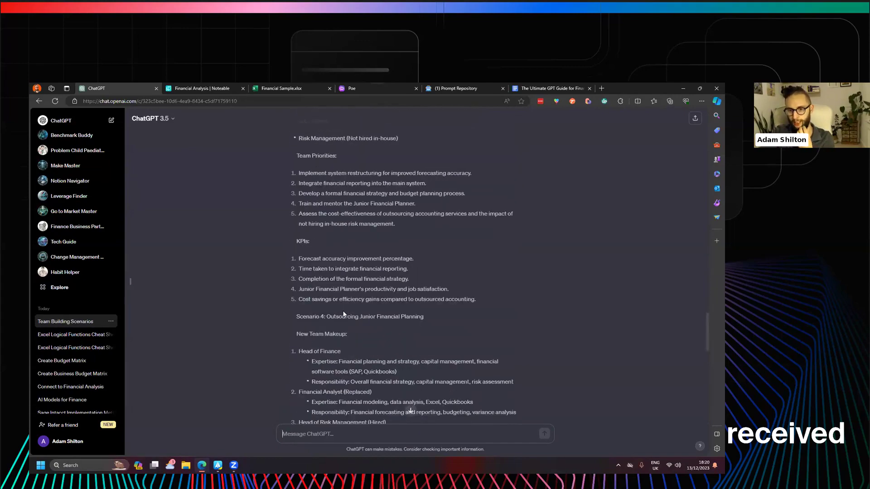
scroll(343, 313, "down", 10)
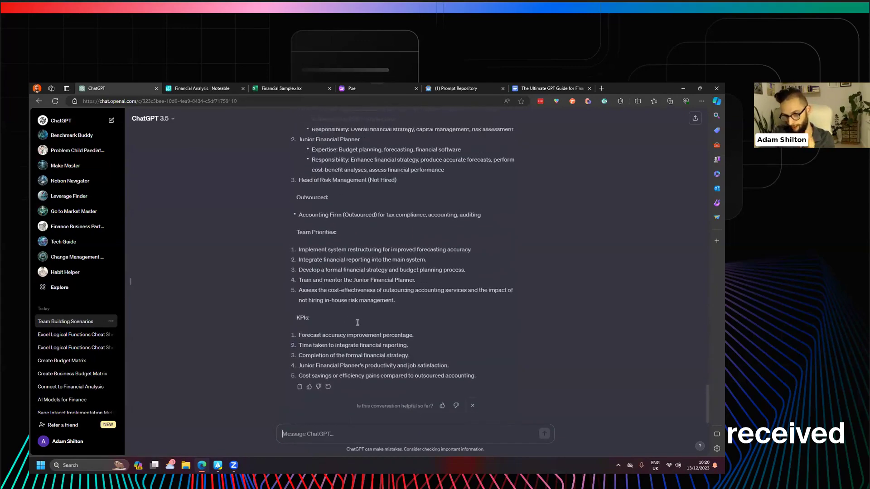
scroll(358, 323, "up", 15)
Send the same scenario planning prompt in a new GPT-4 chat and check the reply's first scenario.
left_click(151, 118)
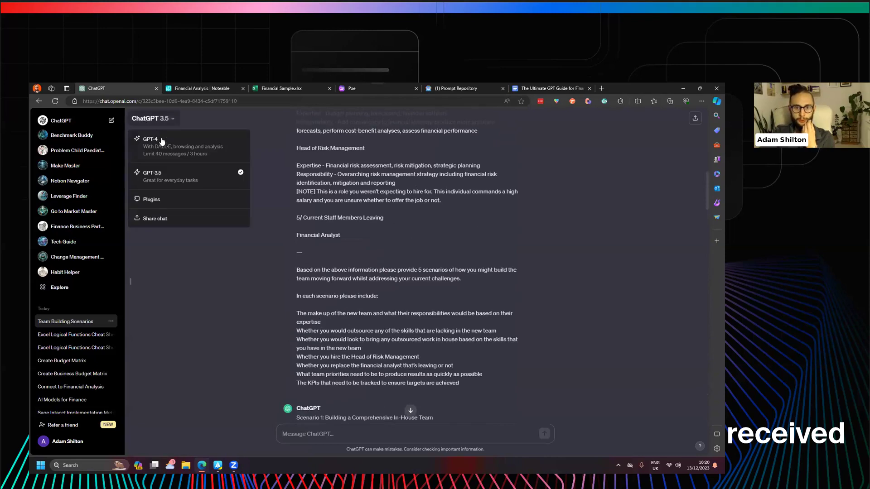
left_click(162, 141)
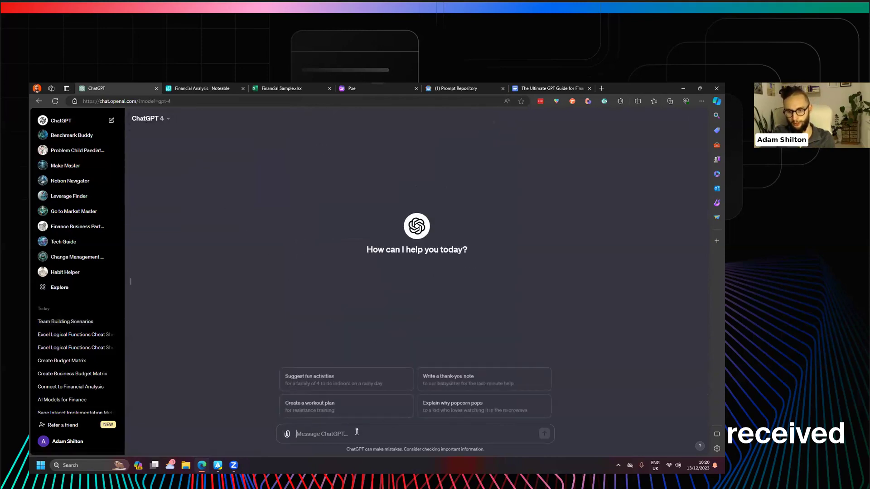
key("ctrl+v")
key("Return")
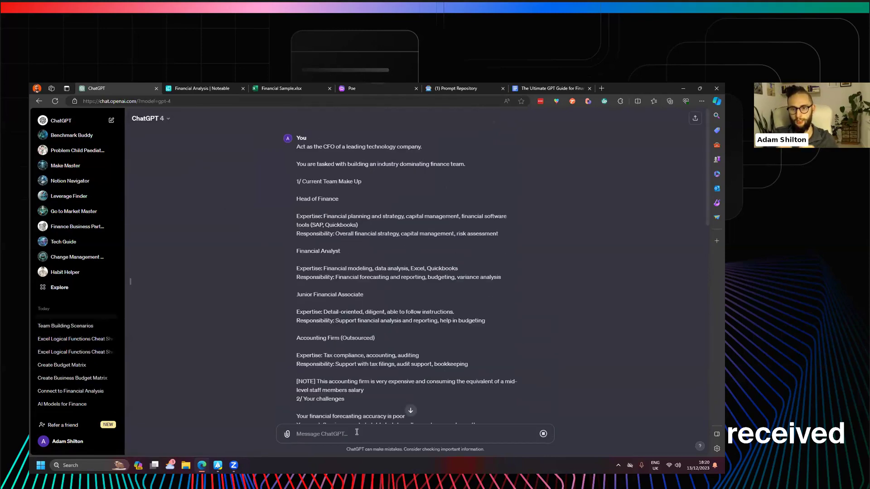
scroll(439, 275, "down", 8)
scroll(439, 275, "down", 5)
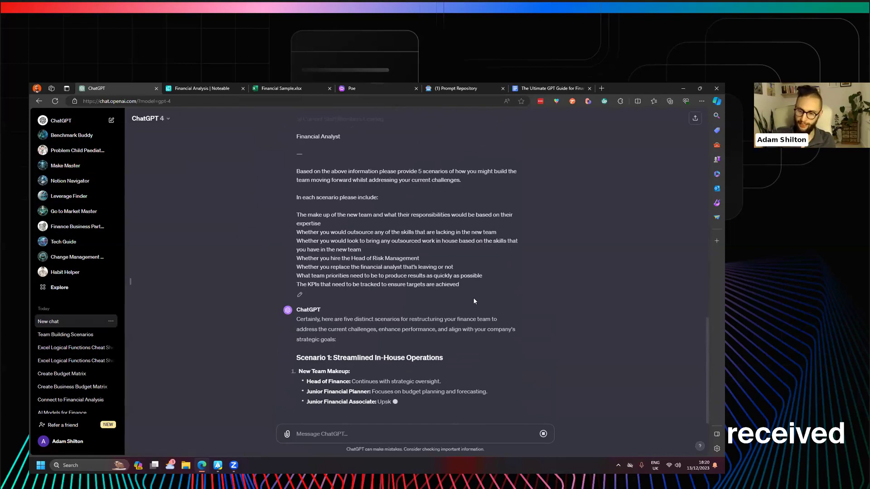
scroll(472, 298, "up", 2)
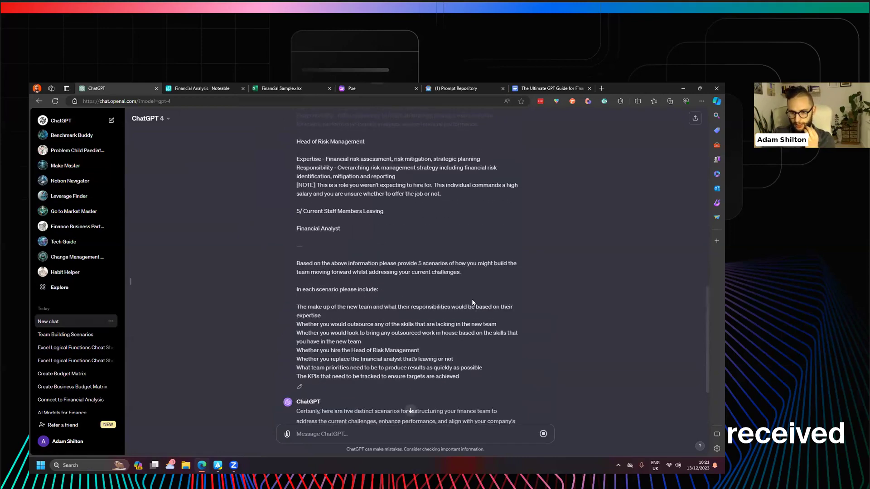
scroll(471, 303, "down", 2)
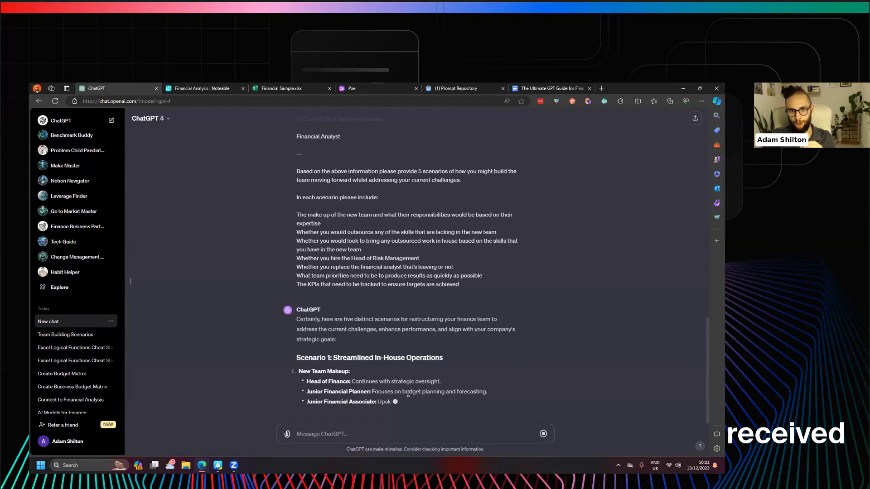
left_click(159, 121)
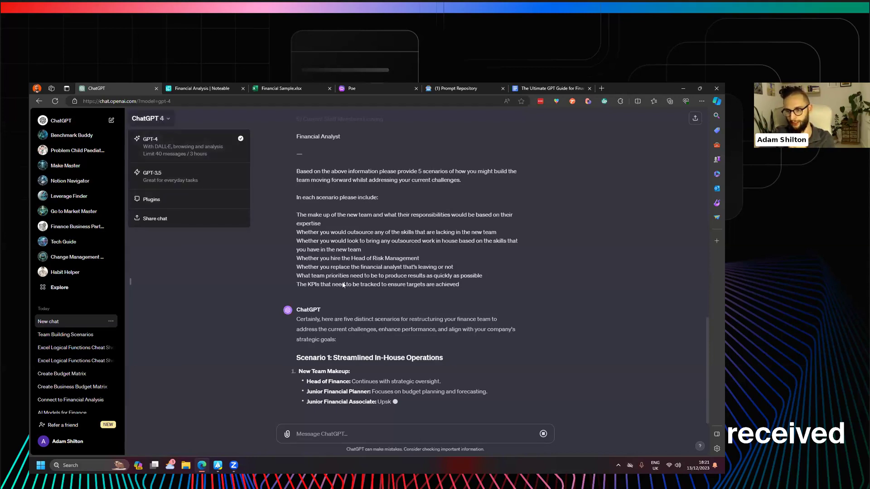
left_click(419, 329)
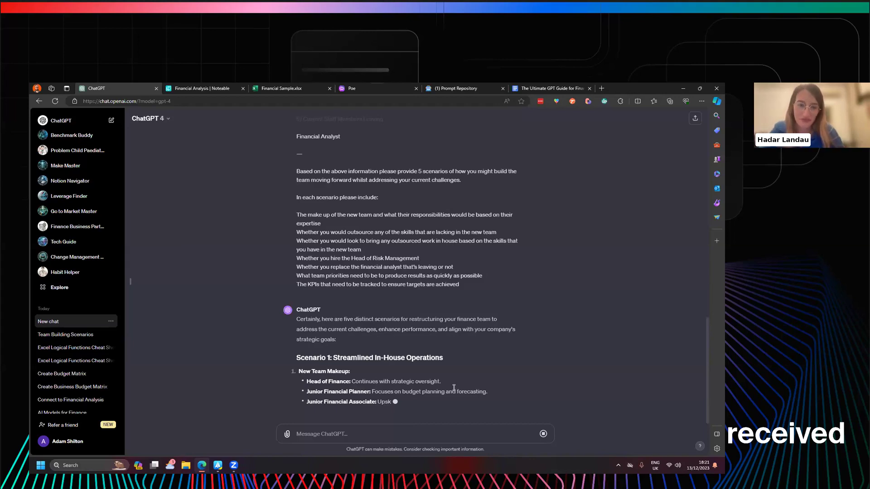
Stop the stalled GPT-4 scenario planning reply and regenerate it, halting the new answer at the team makeup of Scenario 3.
left_click(543, 433)
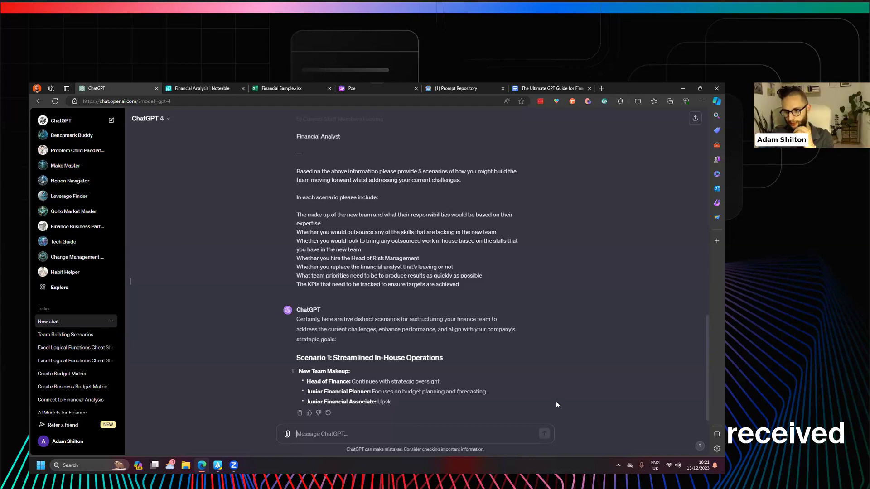
left_click(328, 403)
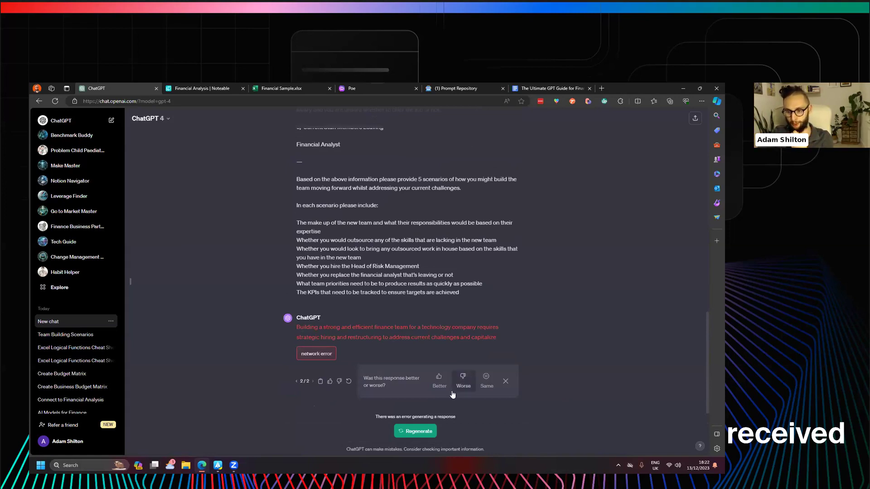
left_click(415, 431)
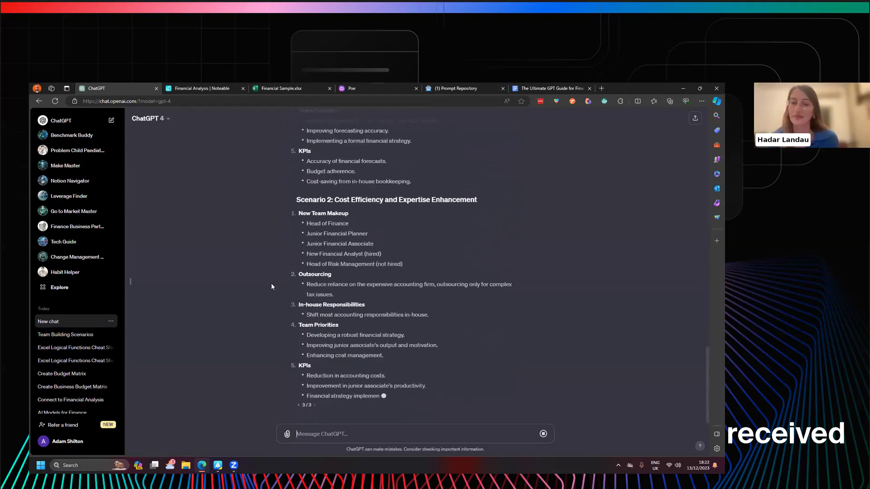
left_click(543, 436)
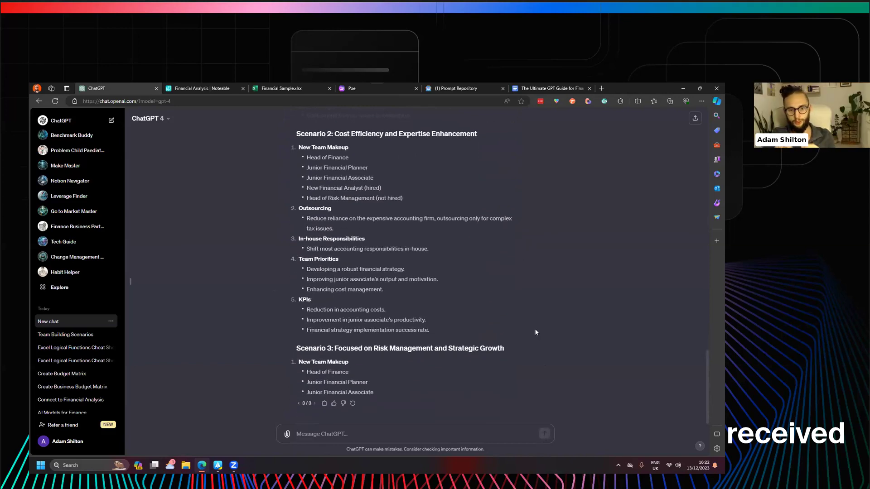